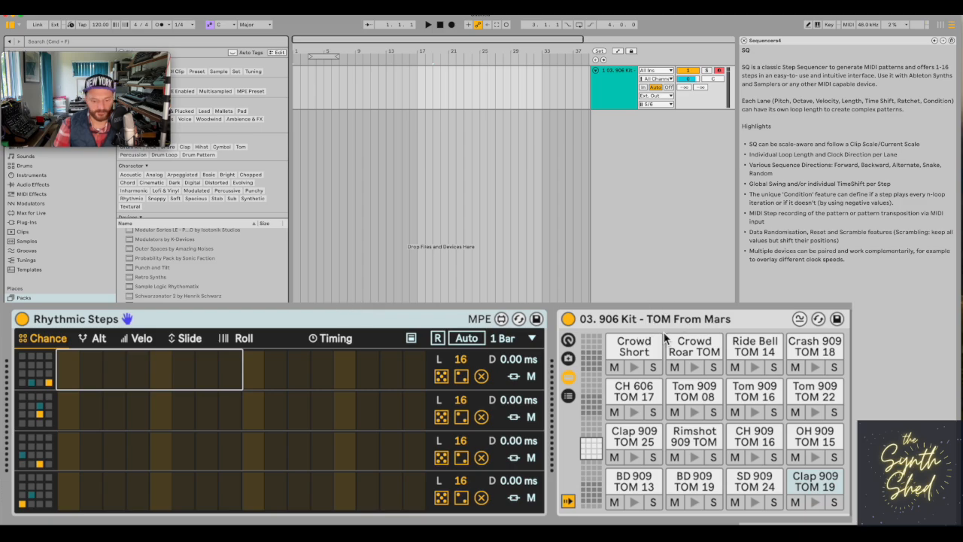
Draw minimal chance values on steps 2 and 11 of the Rhythmic Steps first lane and step 2 of the second lane.
{"action": "left_click", "coordinate": [23, 320]}
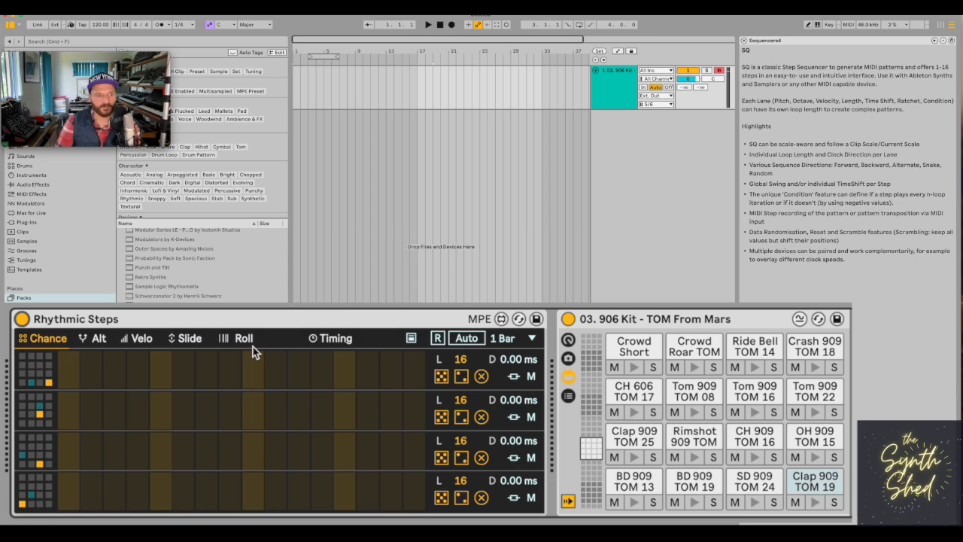
{"action": "left_click", "coordinate": [73, 324]}
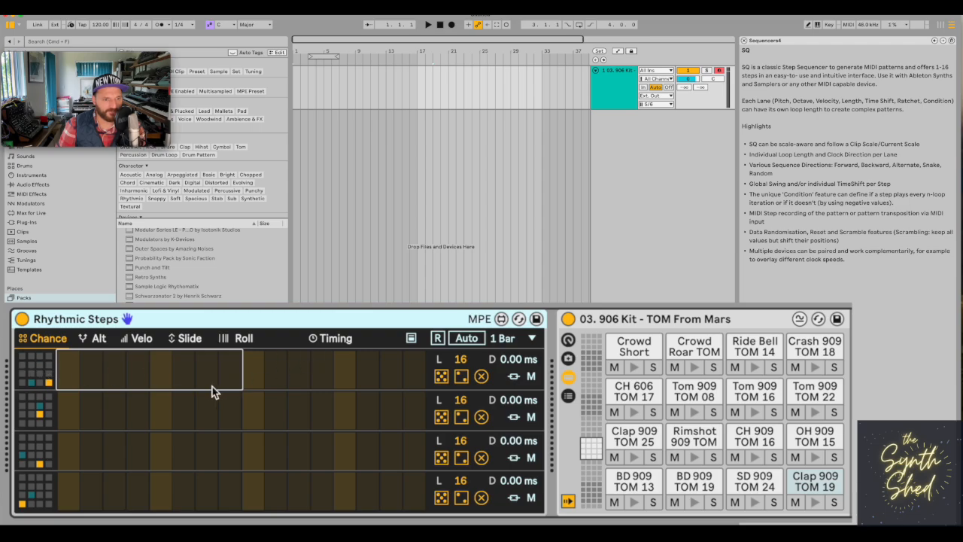
{"action": "left_click", "coordinate": [307, 388]}
{"action": "left_click", "coordinate": [88, 383]}
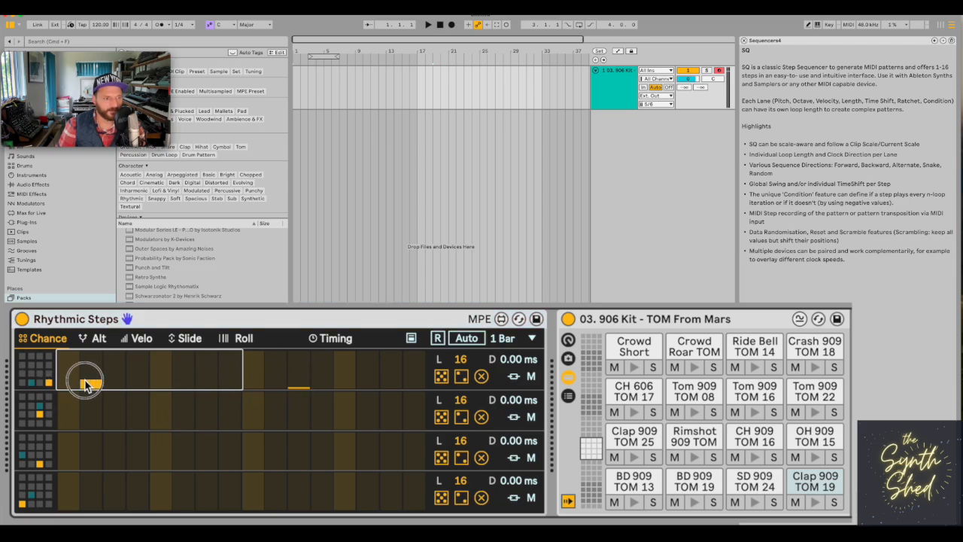
{"action": "left_click", "coordinate": [93, 389]}
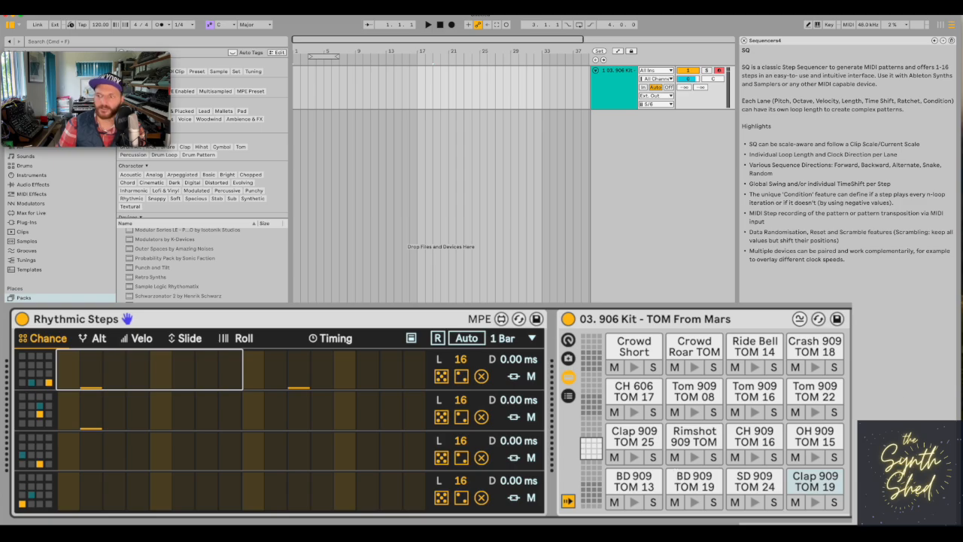
Go back through the help notes to the Rhythmic Steps description.
{"action": "left_click", "coordinate": [934, 41]}
{"action": "left_click", "coordinate": [934, 40]}
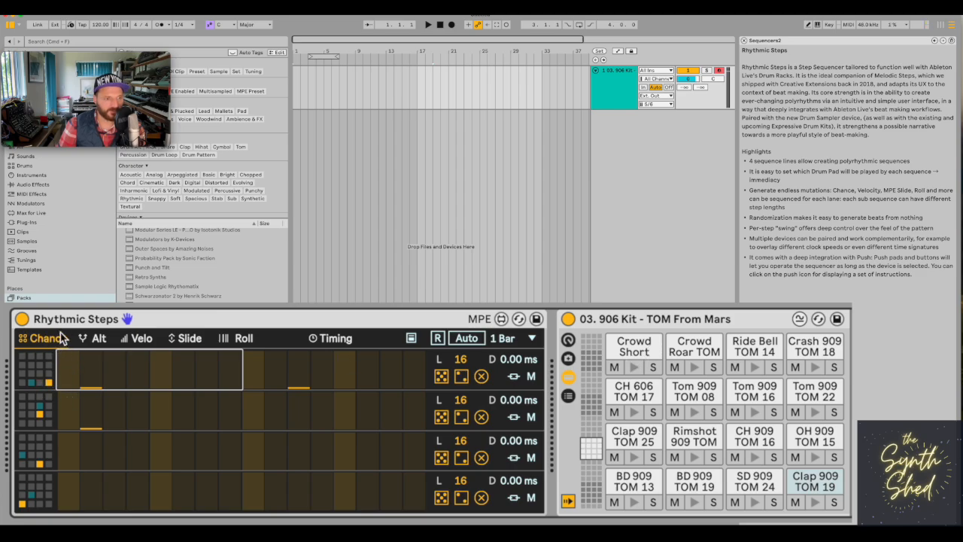
Randomise the chance values of all four Rhythmic Steps lanes.
{"action": "left_click", "coordinate": [442, 376]}
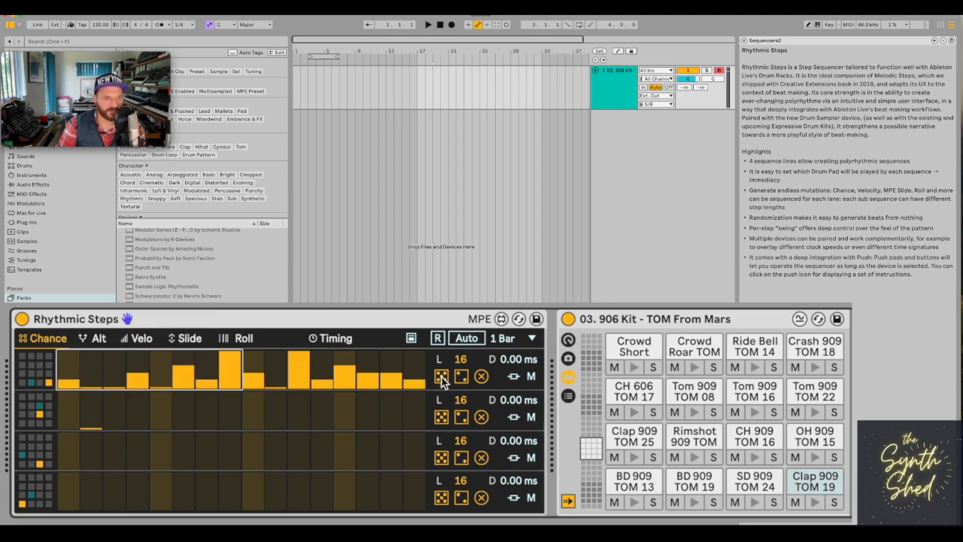
{"action": "left_click", "coordinate": [442, 418]}
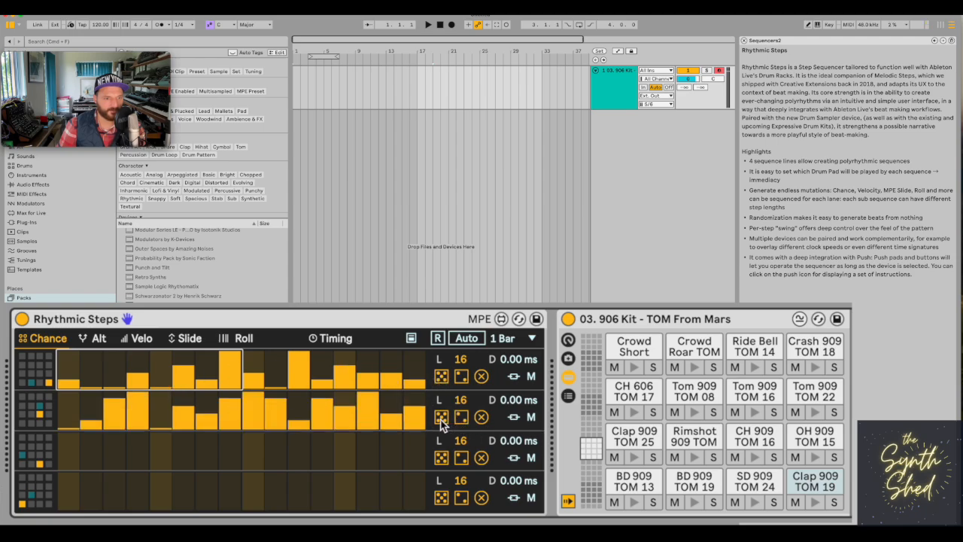
{"action": "left_click", "coordinate": [442, 459]}
{"action": "left_click", "coordinate": [441, 498]}
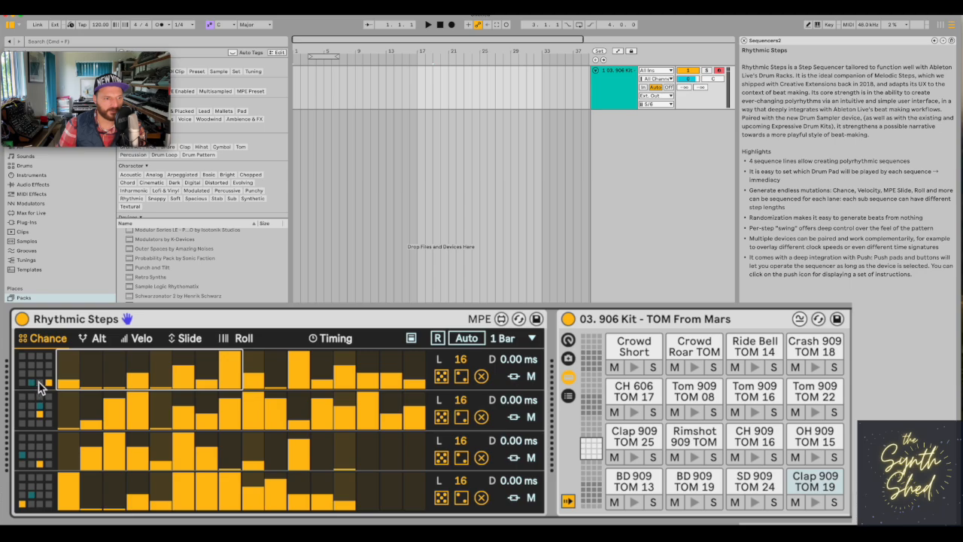
Audition the BD 909 TOM 13 pad and assign it as the first lane's drum pad.
{"action": "left_click", "coordinate": [29, 355]}
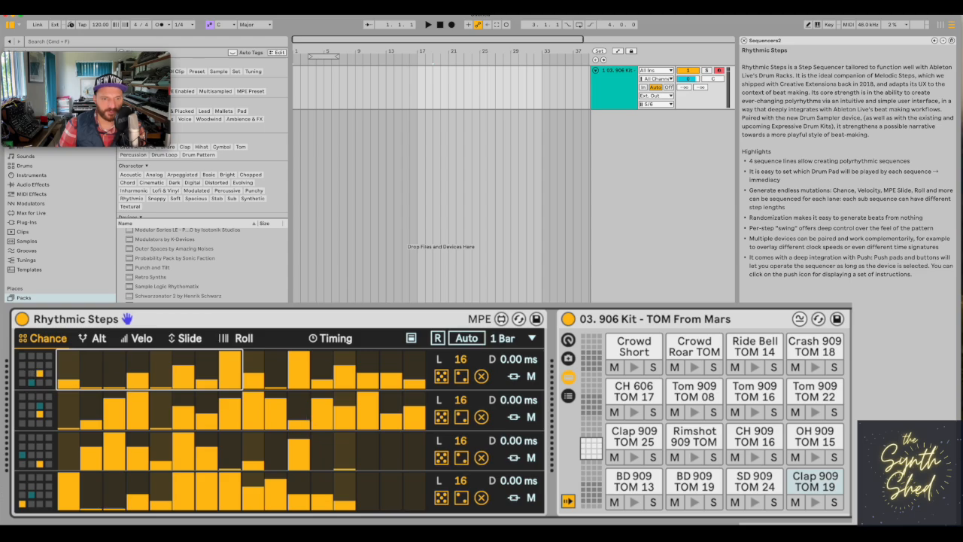
{"action": "left_click", "coordinate": [628, 485]}
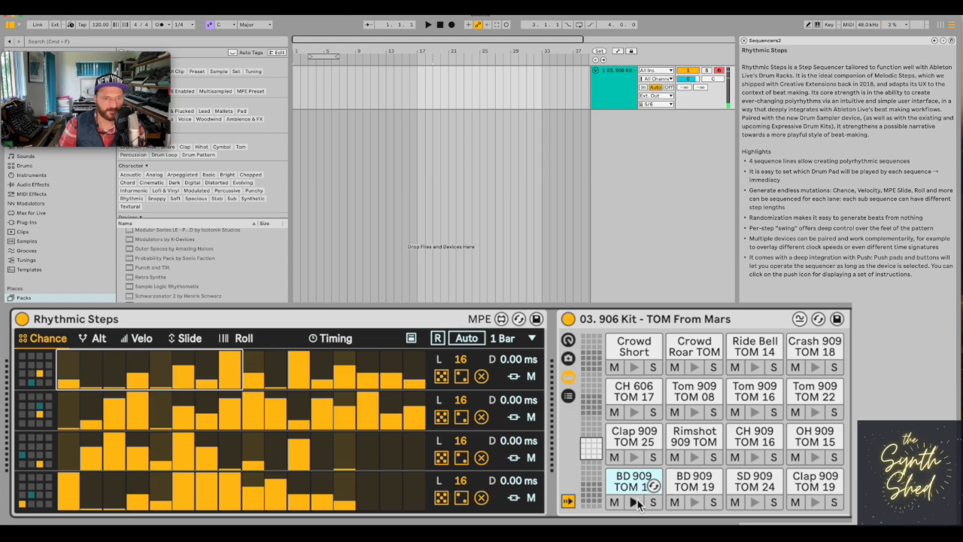
{"action": "left_click", "coordinate": [23, 382]}
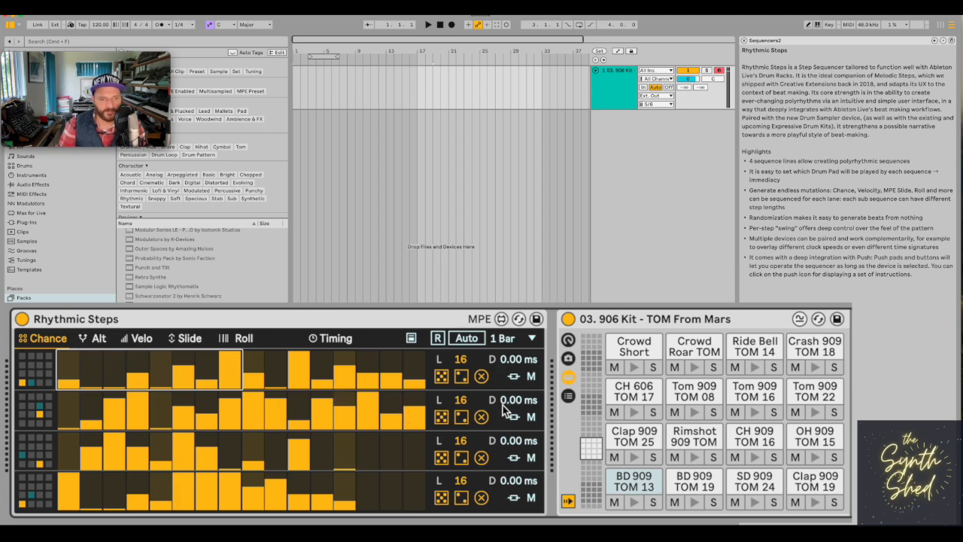
Raise the first lane's step 1 to full chance and reduce steps 3 and 4 to minimal chance.
{"action": "left_click", "coordinate": [133, 390]}
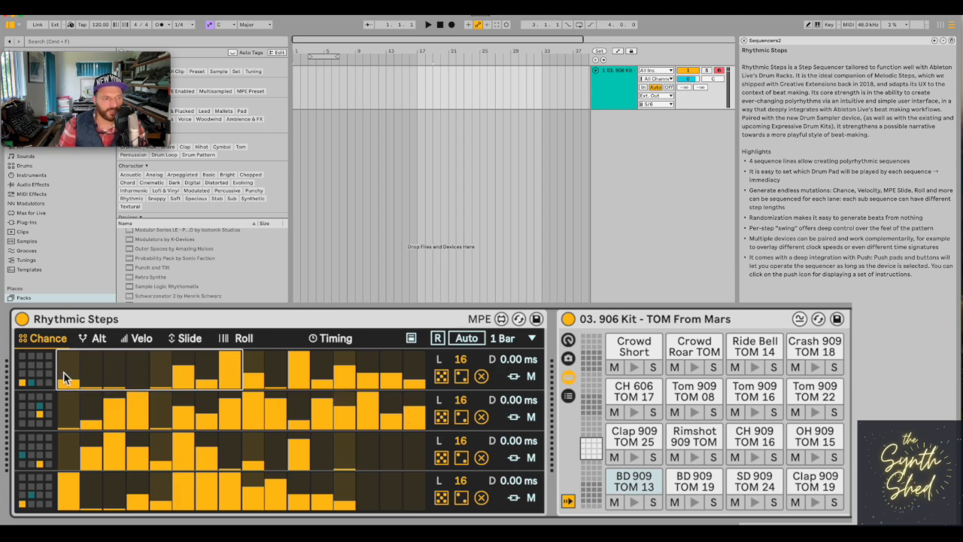
{"action": "left_click_drag", "start_coordinate": [64, 379], "coordinate": [68, 355]}
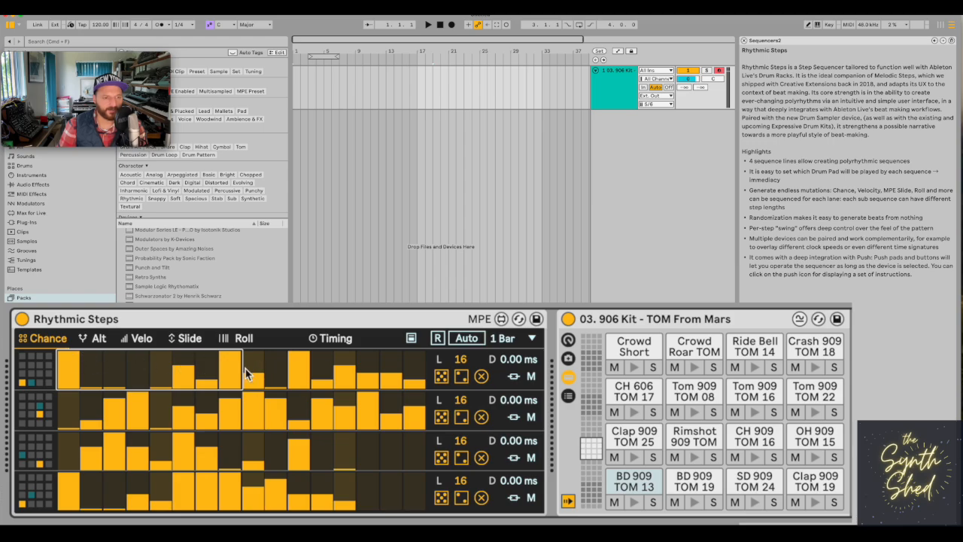
{"action": "left_click_drag", "start_coordinate": [233, 367], "coordinate": [228, 341]}
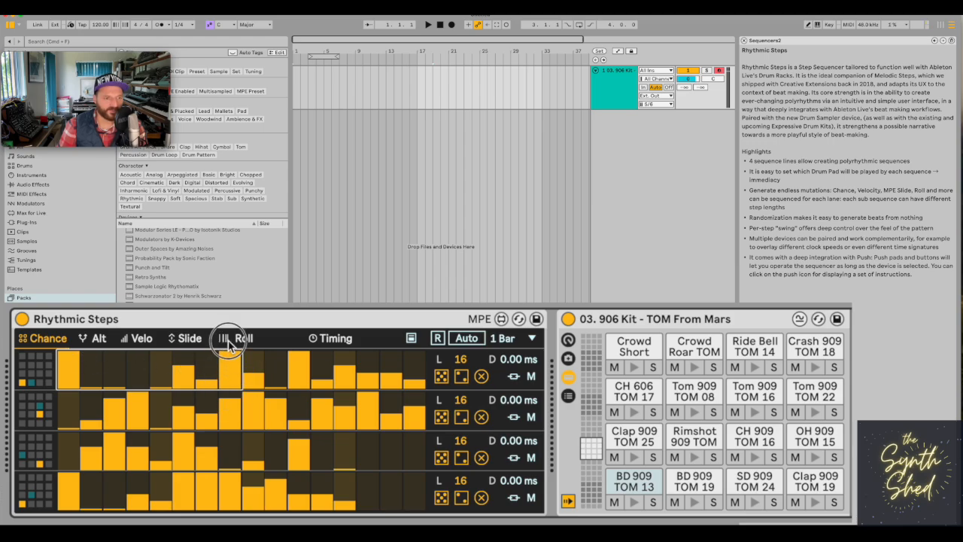
{"action": "mouse_move", "coordinate": [124, 380]}
{"action": "left_mouse_down"}
{"action": "mouse_move", "coordinate": [118, 363]}
{"action": "mouse_move", "coordinate": [117, 392]}
{"action": "left_mouse_up"}
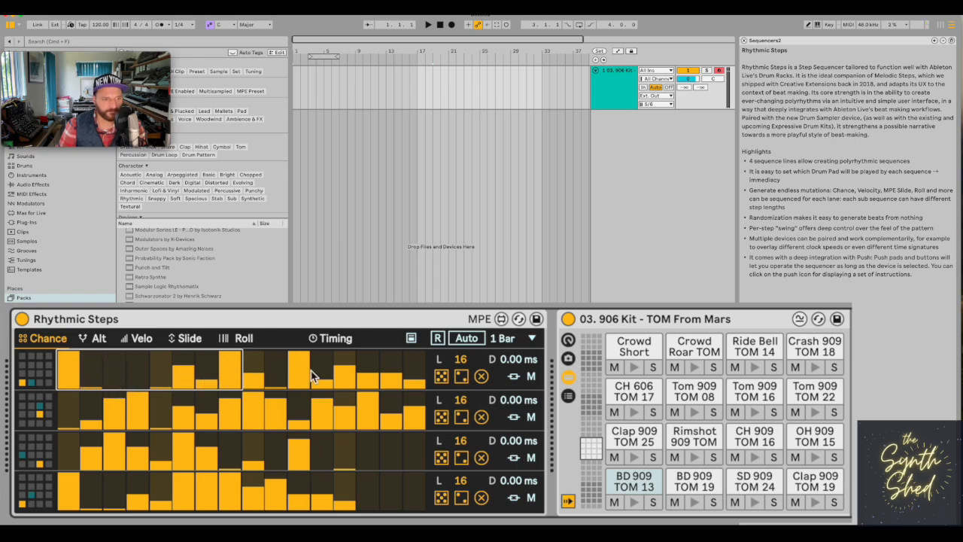
Start playback and mute the second, third and fourth lanes to isolate the first lane.
{"action": "left_click", "coordinate": [428, 25]}
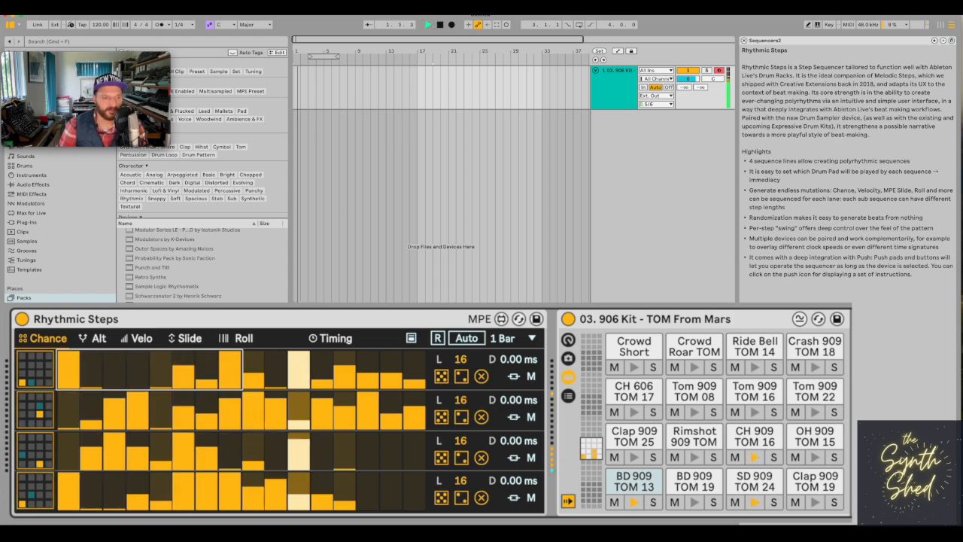
{"action": "left_click", "coordinate": [532, 416]}
{"action": "left_click", "coordinate": [531, 457]}
{"action": "left_click", "coordinate": [532, 498]}
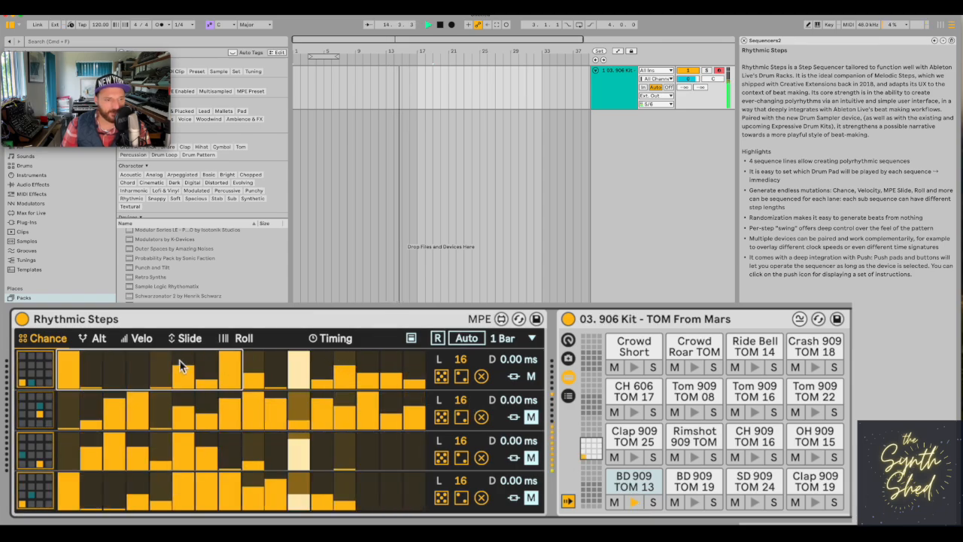
Reshape the first lane's chances: raise step 2 high and step 13 to full, lower step 6, and remove steps 8 and 11.
{"action": "left_click", "coordinate": [89, 376]}
{"action": "left_click_drag", "start_coordinate": [90, 376], "coordinate": [90, 361]}
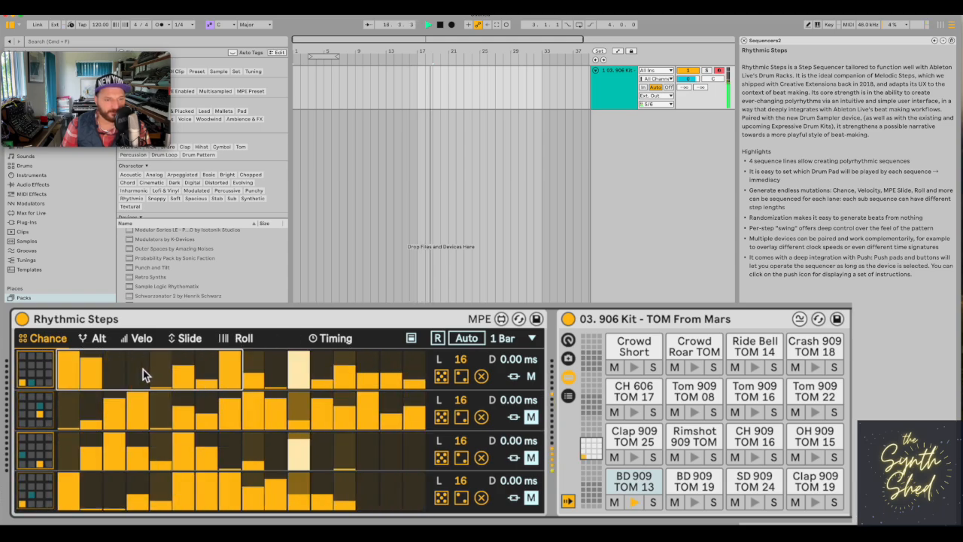
{"action": "mouse_move", "coordinate": [185, 370]}
{"action": "left_mouse_down"}
{"action": "mouse_move", "coordinate": [186, 378]}
{"action": "mouse_move", "coordinate": [232, 366]}
{"action": "mouse_move", "coordinate": [232, 398]}
{"action": "left_mouse_up"}
{"action": "left_click_drag", "start_coordinate": [296, 374], "coordinate": [299, 401]}
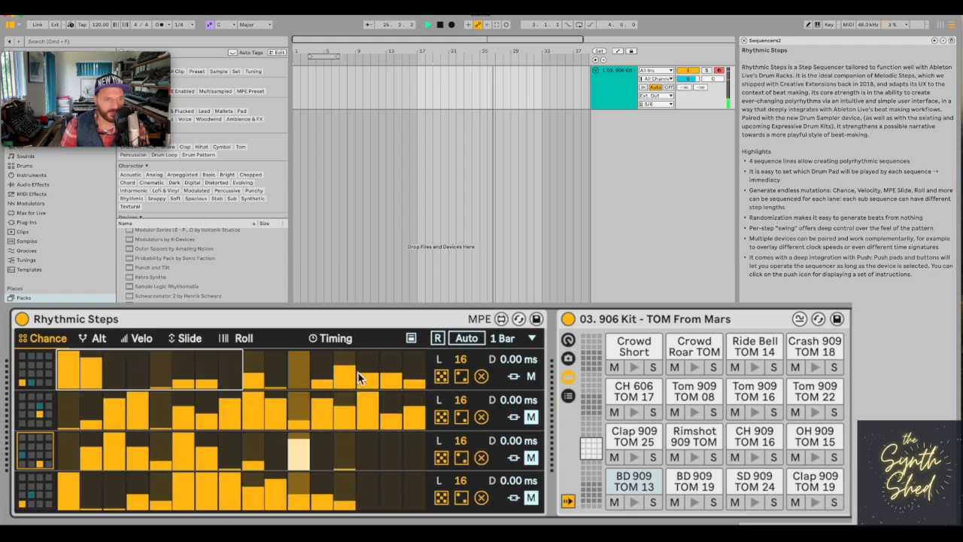
{"action": "left_click_drag", "start_coordinate": [344, 371], "coordinate": [348, 335]}
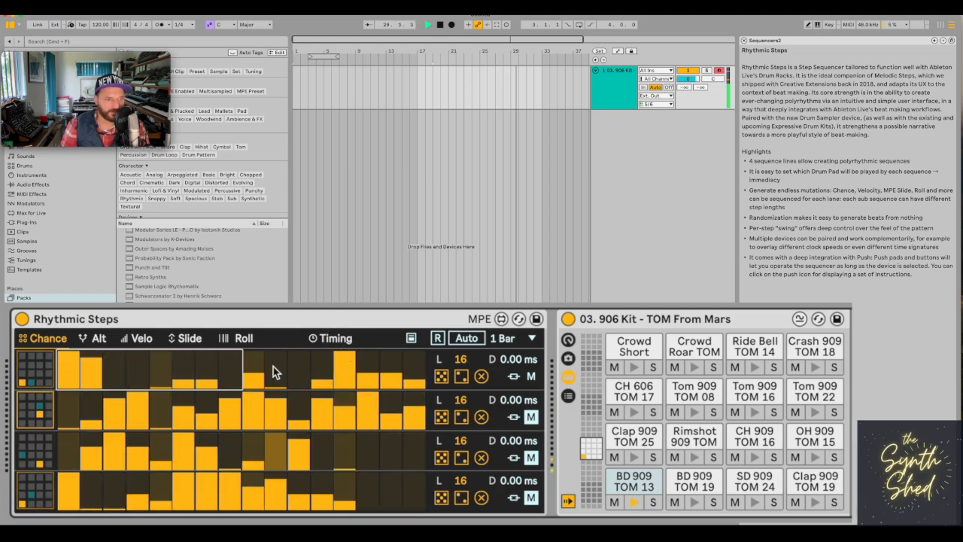
Replace the first lane's pattern with full-chance hits on steps 1, 5, 9 and 13, with step 5 reduced to partial chance.
{"action": "left_click", "coordinate": [483, 377]}
{"action": "left_click", "coordinate": [67, 375]}
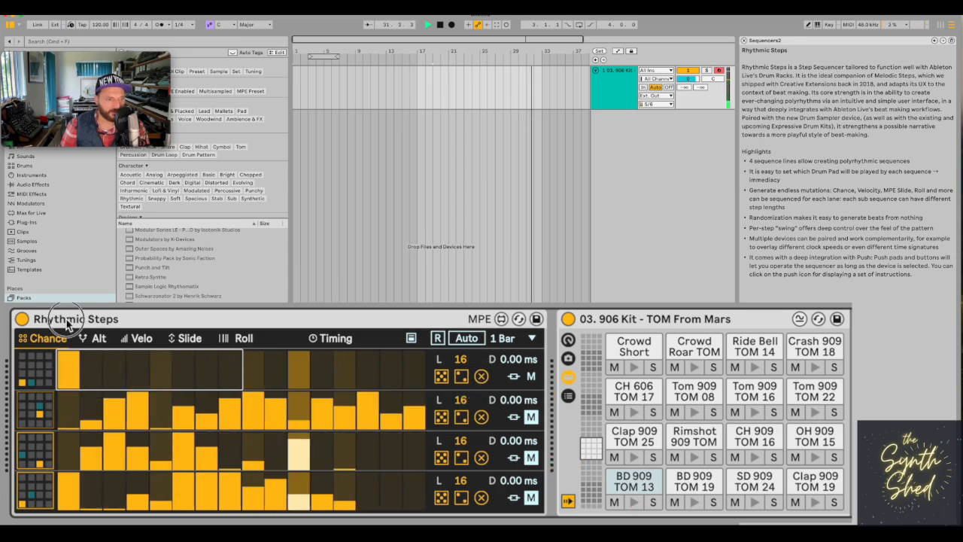
{"action": "left_click", "coordinate": [161, 380]}
{"action": "left_click", "coordinate": [253, 376]}
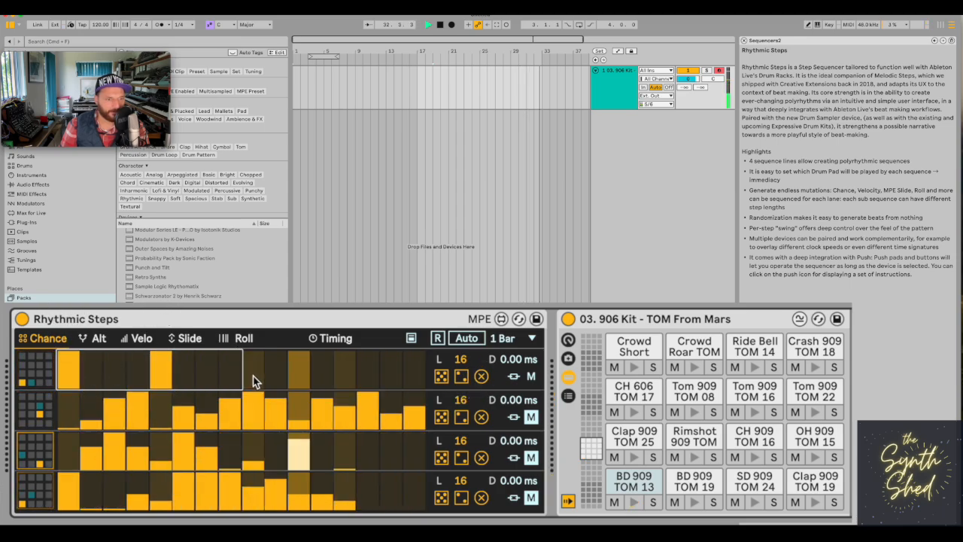
{"action": "left_click", "coordinate": [345, 370]}
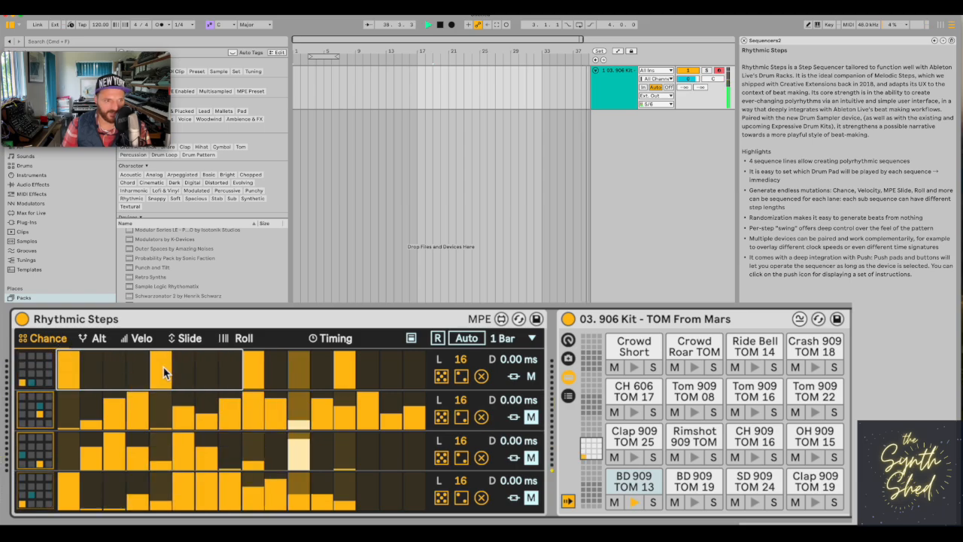
{"action": "left_click_drag", "start_coordinate": [164, 374], "coordinate": [161, 366]}
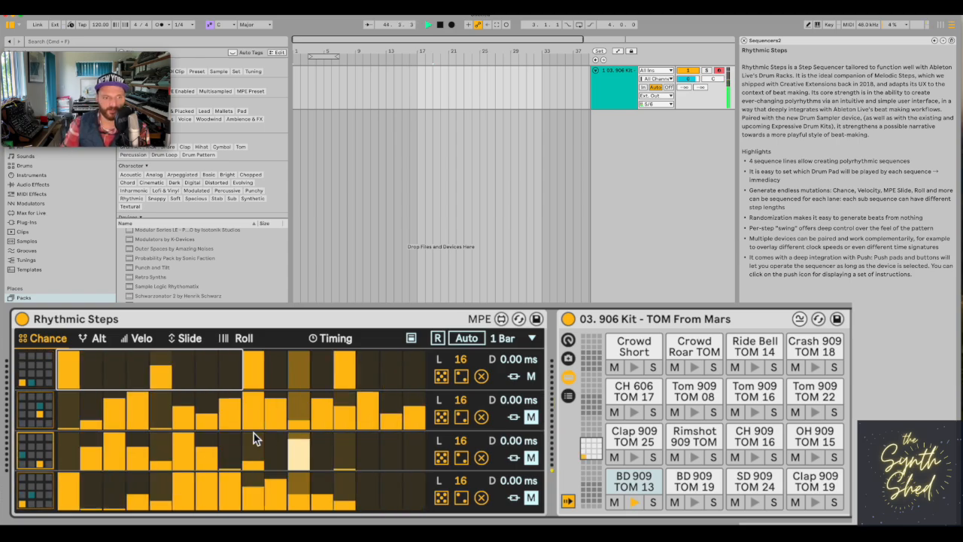
Randomise the first lane's chance values and unmute the second and third lanes.
{"action": "left_click", "coordinate": [442, 376]}
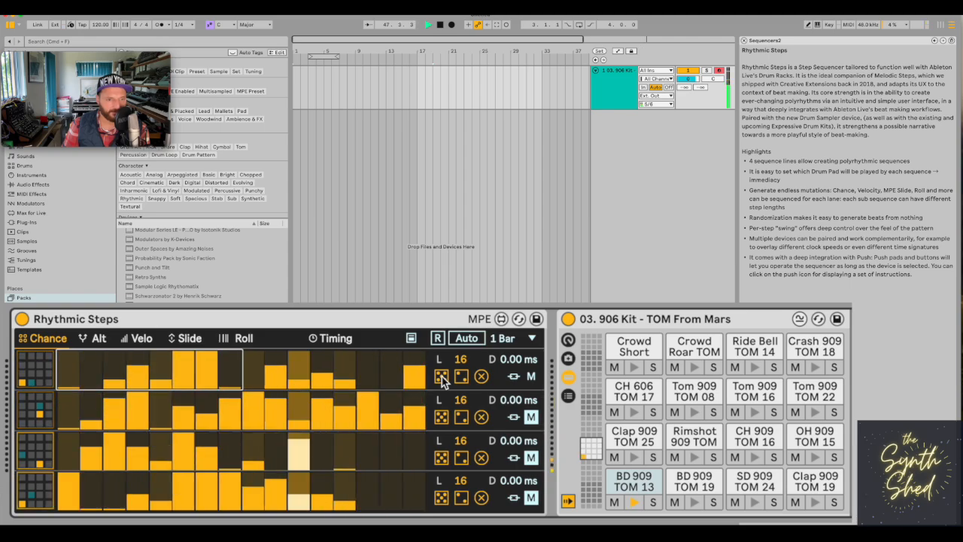
{"action": "left_click", "coordinate": [532, 419]}
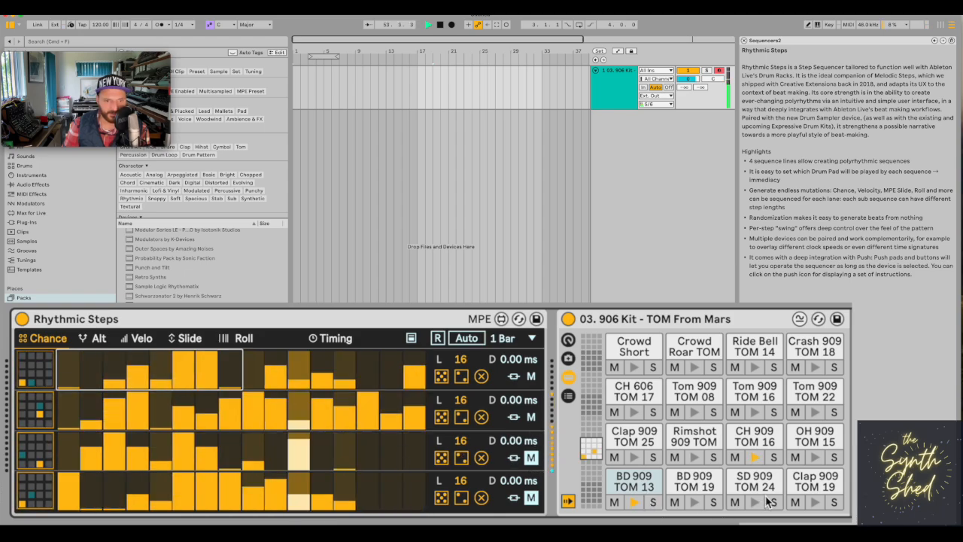
{"action": "left_click", "coordinate": [531, 457]}
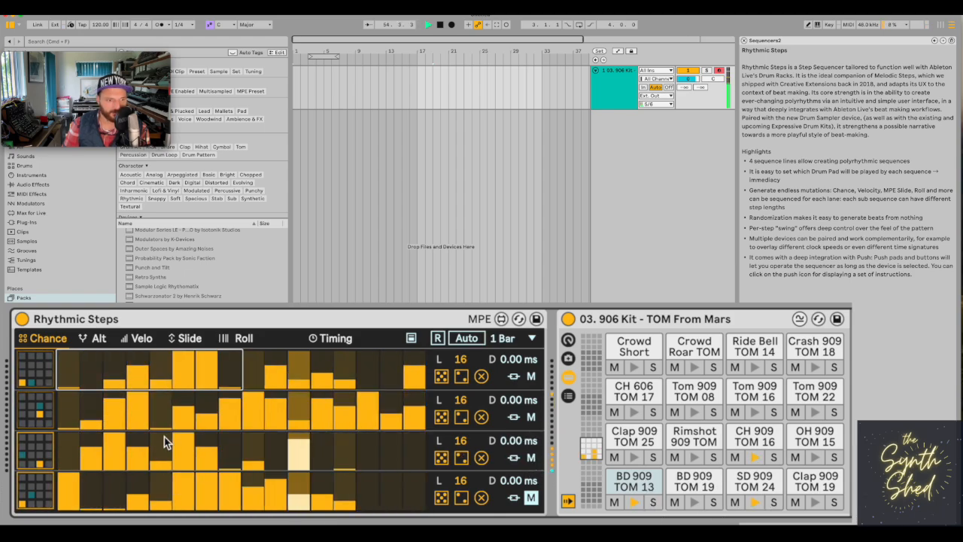
Redraw the third lane's chances, bringing steps 2 to 9 down to an even low level and raising step 13 high.
{"action": "mouse_move", "coordinate": [105, 462]}
{"action": "left_mouse_down"}
{"action": "mouse_move", "coordinate": [420, 463]}
{"action": "mouse_move", "coordinate": [355, 448]}
{"action": "left_mouse_up"}
{"action": "left_click", "coordinate": [98, 458]}
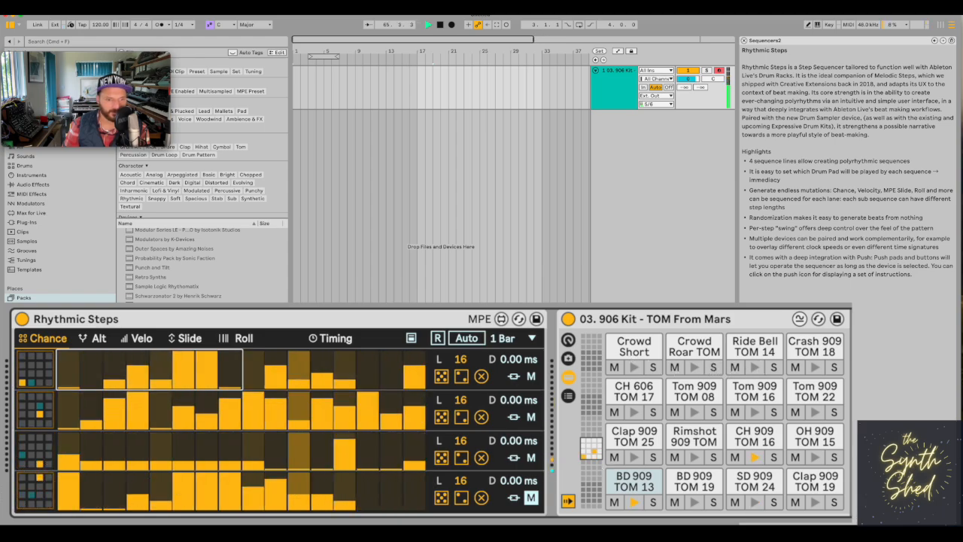
Unmute the fourth lane, lower the chances across its steps 6 to 11, and mute the lane again.
{"action": "left_click", "coordinate": [531, 498]}
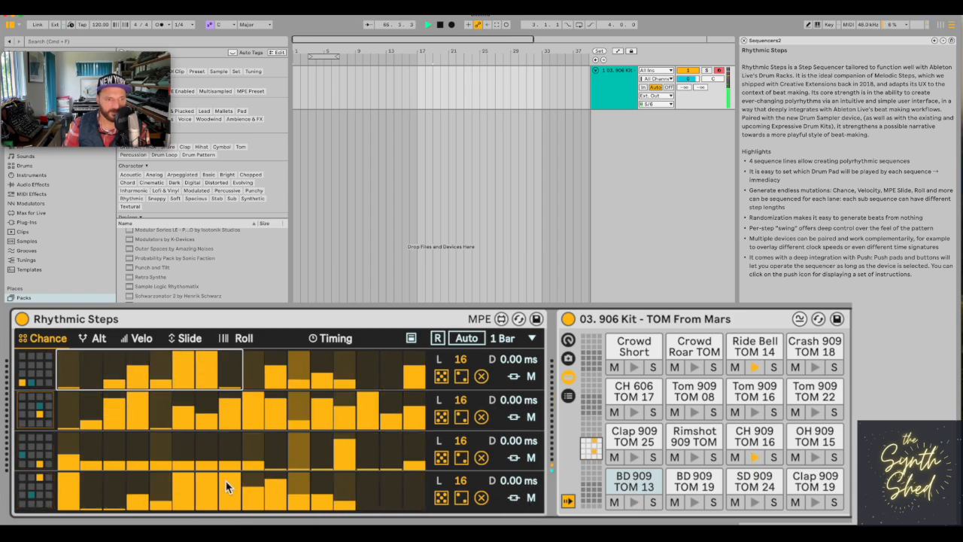
{"action": "mouse_move", "coordinate": [228, 487]}
{"action": "left_mouse_down"}
{"action": "mouse_move", "coordinate": [178, 493]}
{"action": "mouse_move", "coordinate": [255, 491]}
{"action": "mouse_move", "coordinate": [298, 504]}
{"action": "left_mouse_up"}
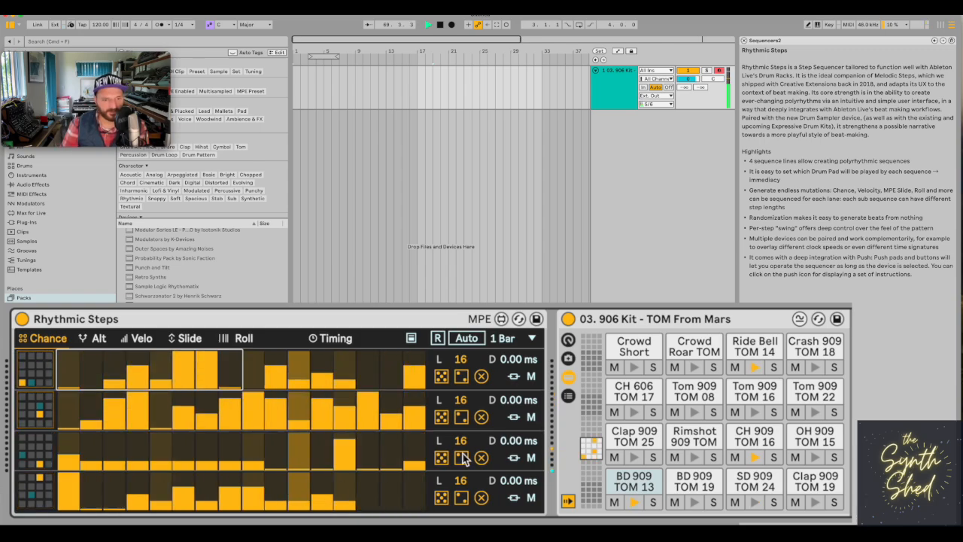
{"action": "left_click", "coordinate": [530, 499]}
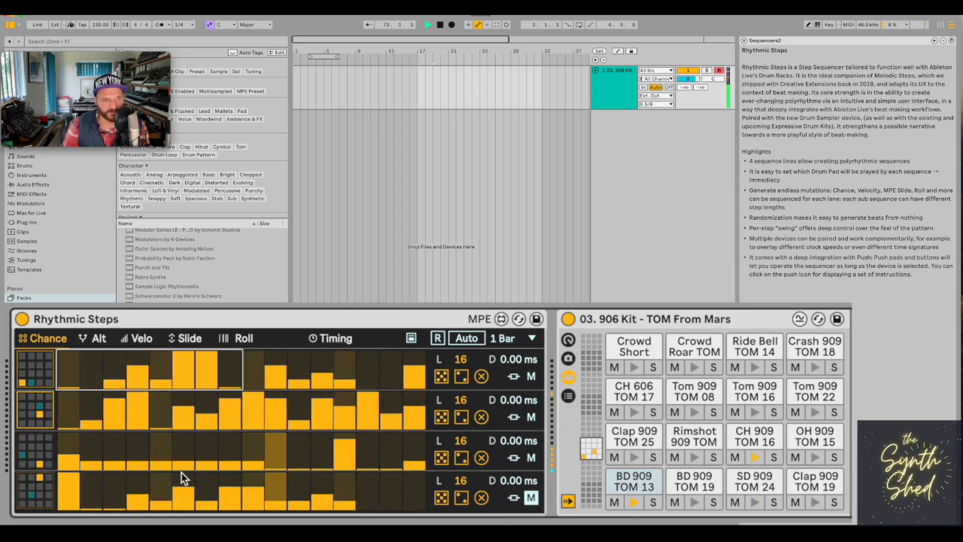
Set the first lane's alternate pad to Tom 909 TOM 16 and return to the Chance values.
{"action": "left_click", "coordinate": [96, 339]}
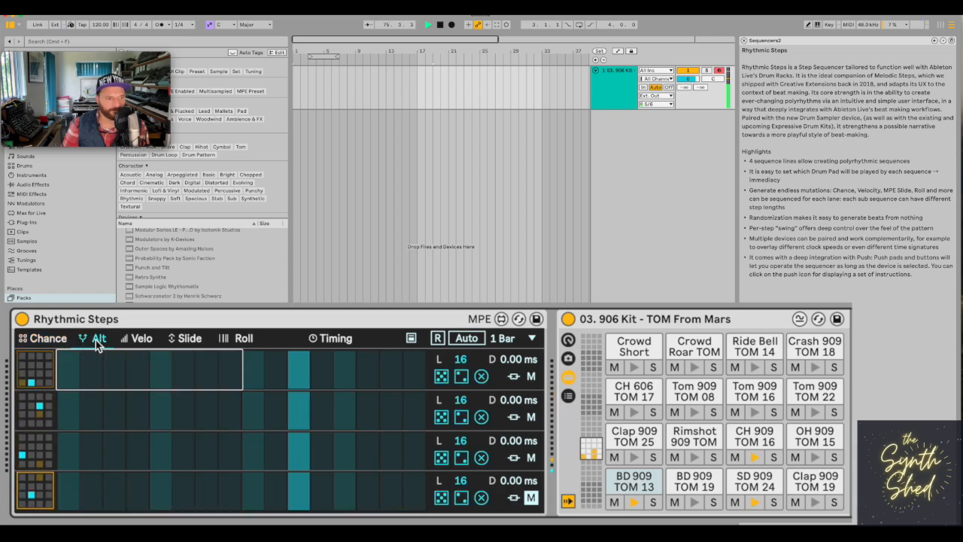
{"action": "left_click", "coordinate": [41, 372]}
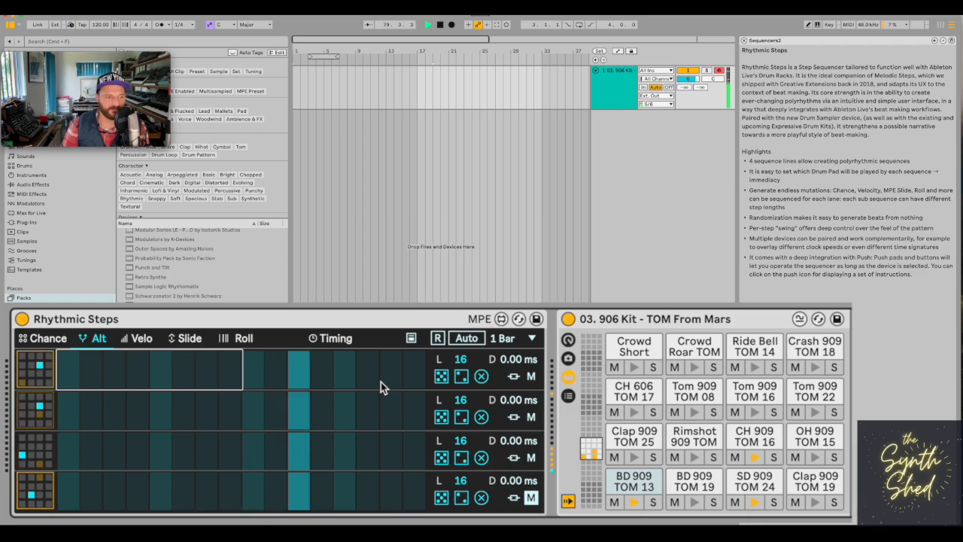
{"action": "left_click", "coordinate": [48, 339]}
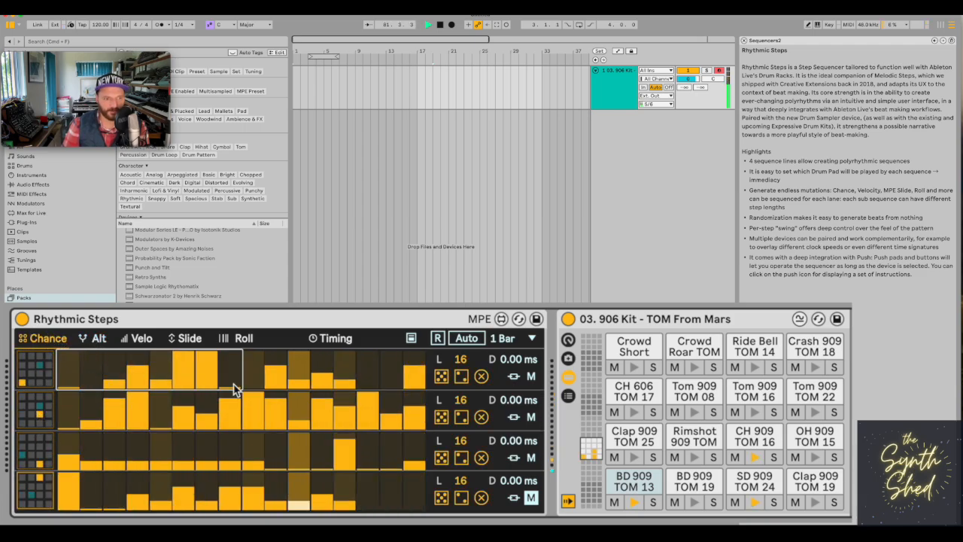
{"action": "left_click", "coordinate": [86, 336]}
{"action": "left_click", "coordinate": [64, 340]}
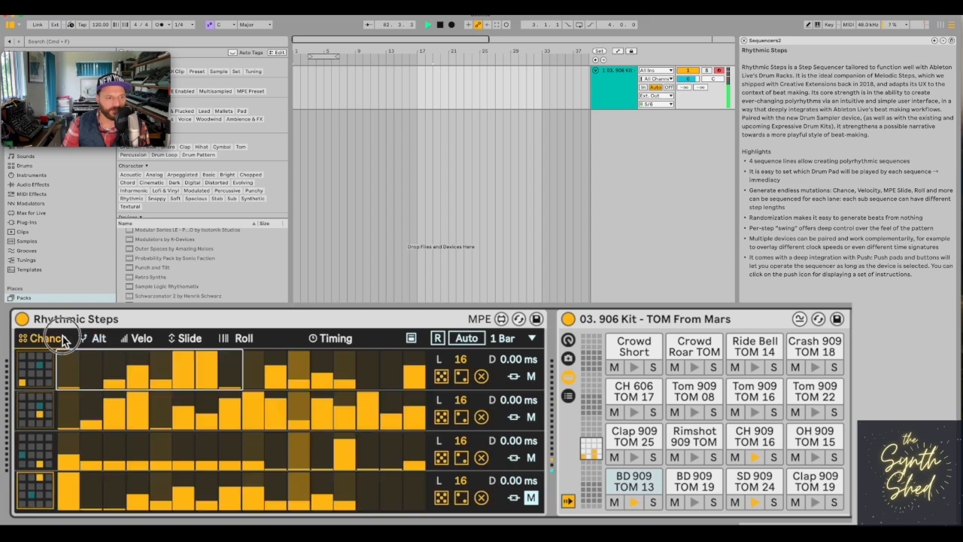
Draw alternate-pad chances on the first lane: high at steps 4 and 9, medium at 11 and 14, low at 7.
{"action": "left_click", "coordinate": [94, 340]}
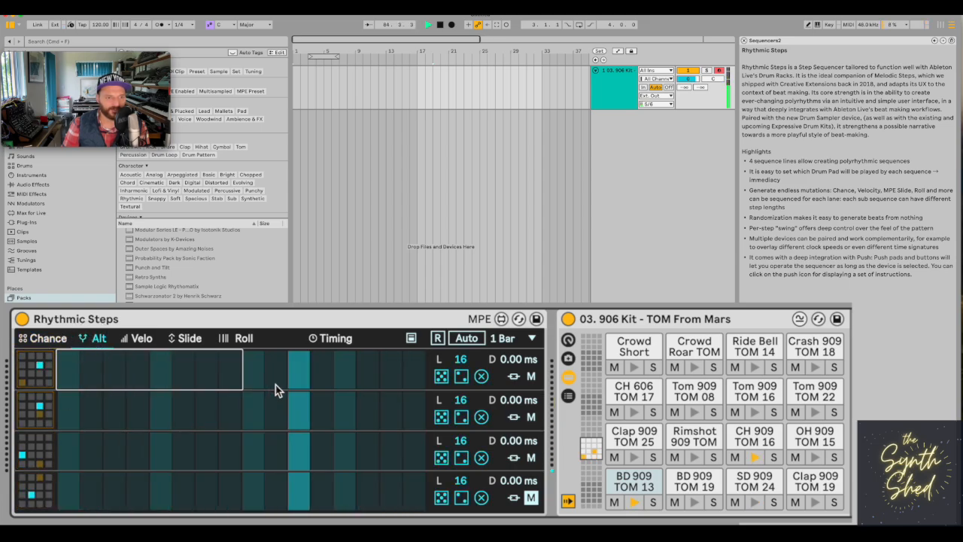
{"action": "left_click", "coordinate": [299, 380]}
{"action": "left_click", "coordinate": [368, 380]}
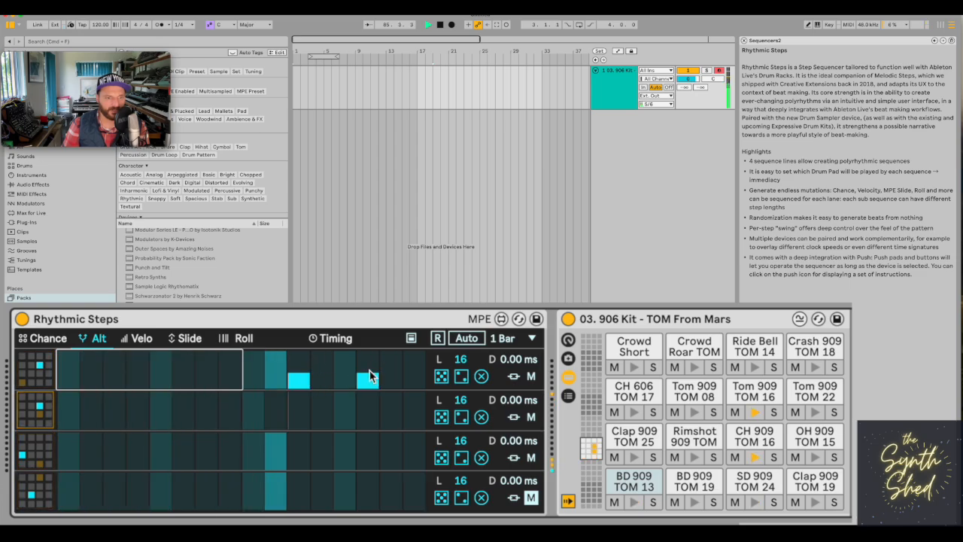
{"action": "left_click", "coordinate": [138, 359]}
{"action": "left_click", "coordinate": [207, 382]}
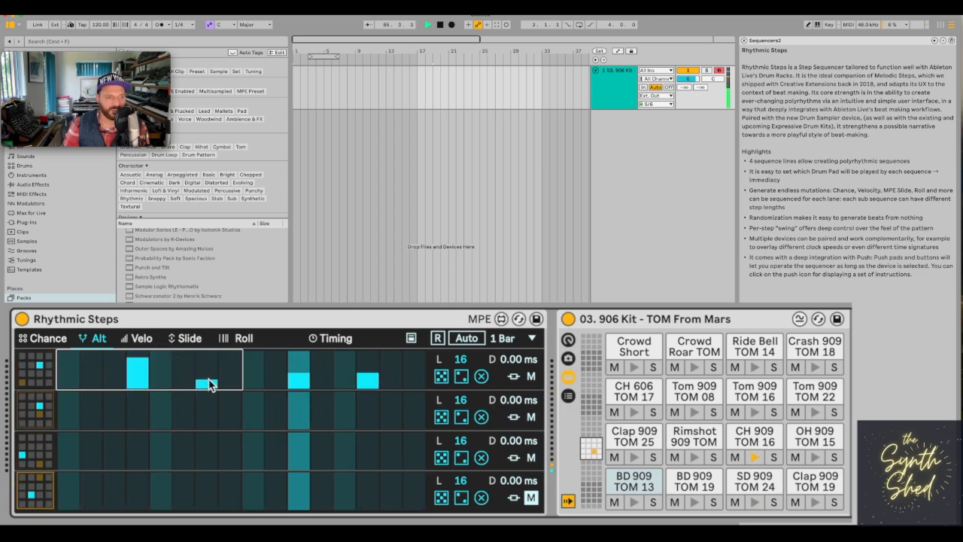
{"action": "left_click", "coordinate": [256, 372]}
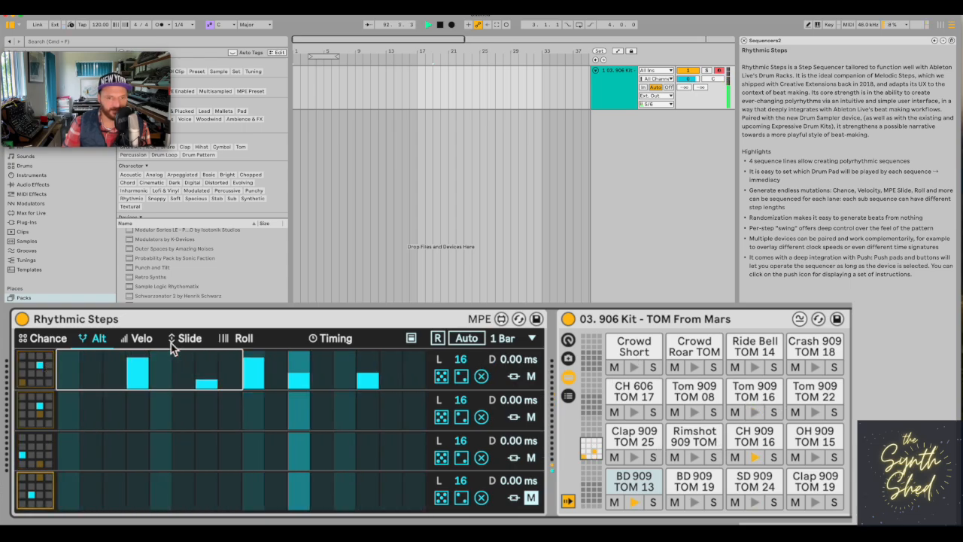
Mute the second and third lanes and show the Info View.
{"action": "left_click", "coordinate": [531, 458]}
{"action": "left_click", "coordinate": [531, 418]}
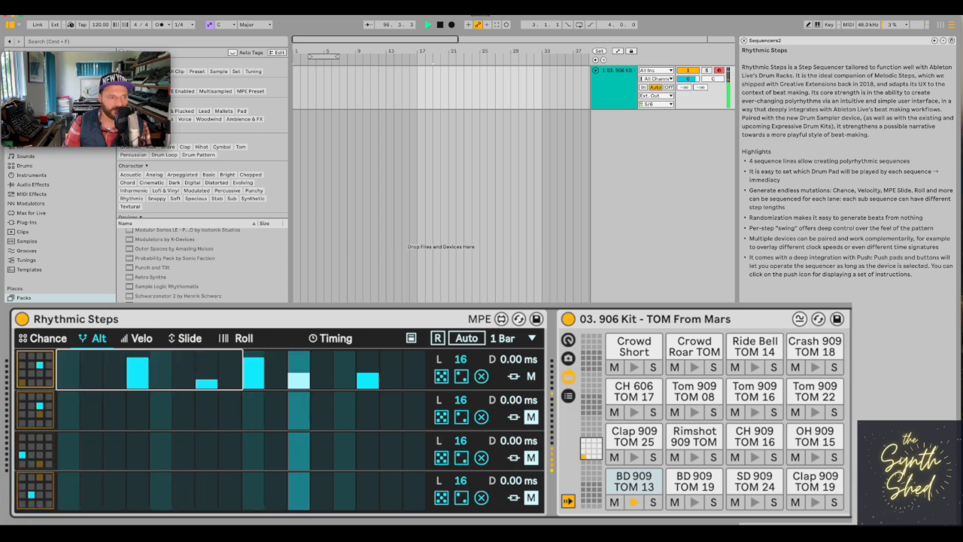
{"action": "left_click", "coordinate": [24, 520]}
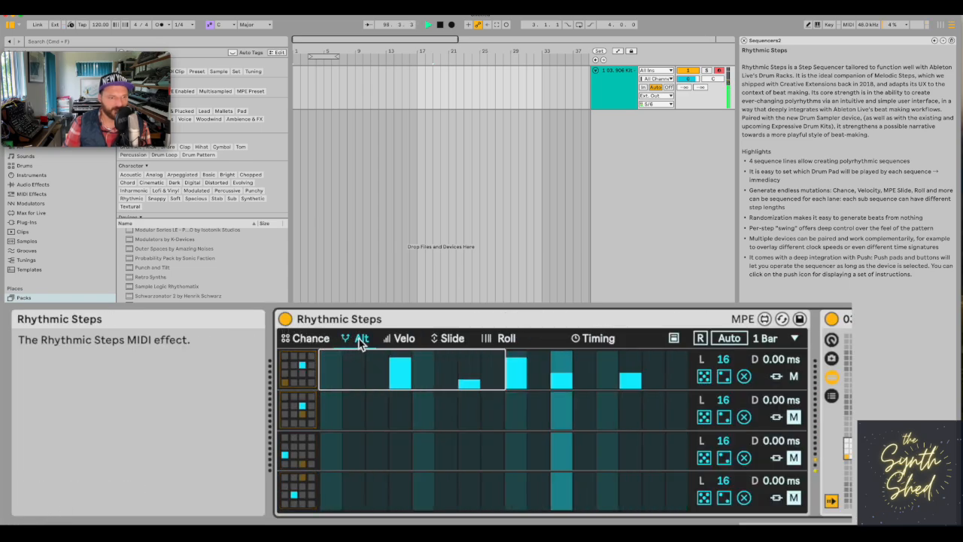
Unmute the second lane and set its alternate pad to Clap 909 TOM 25.
{"action": "left_click", "coordinate": [315, 340]}
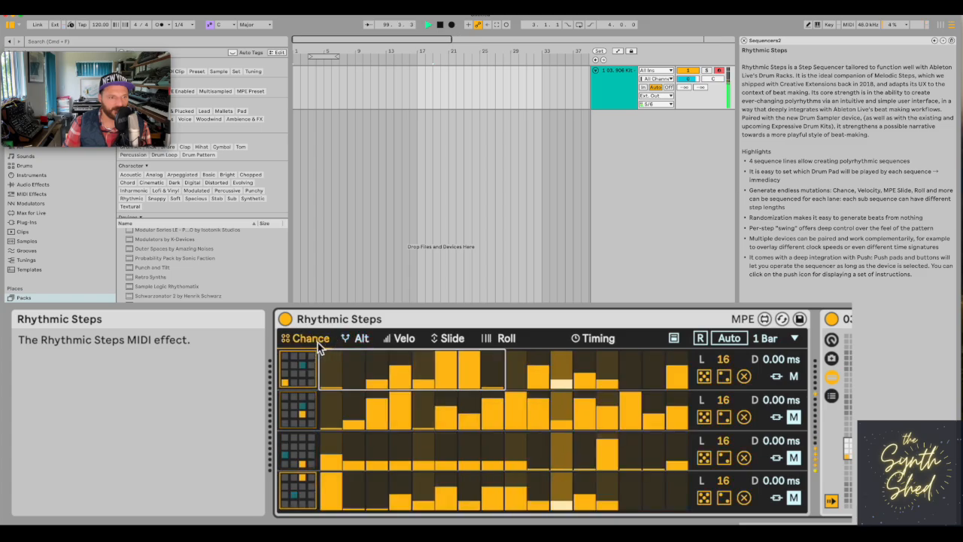
{"action": "left_click", "coordinate": [358, 341]}
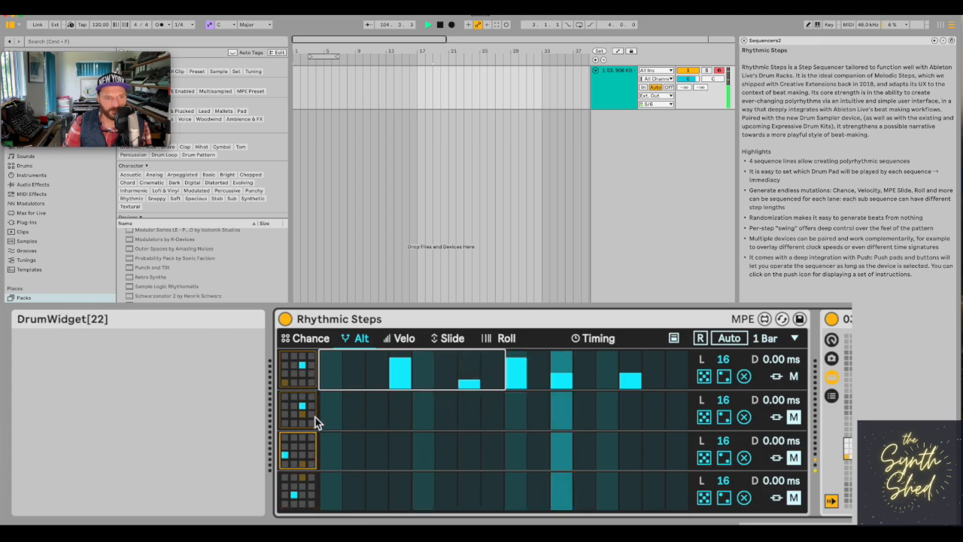
{"action": "left_click", "coordinate": [793, 417]}
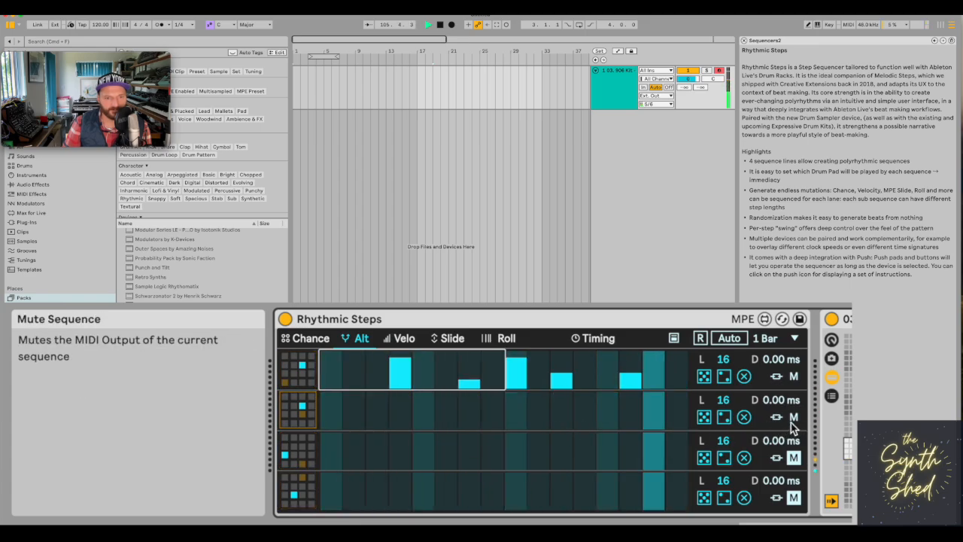
{"action": "left_click", "coordinate": [311, 413]}
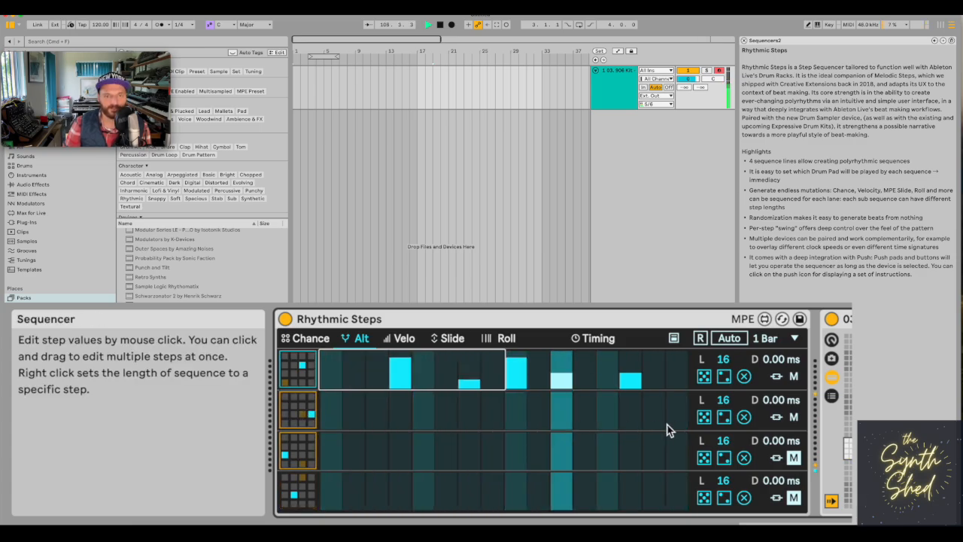
{"action": "left_click", "coordinate": [286, 415]}
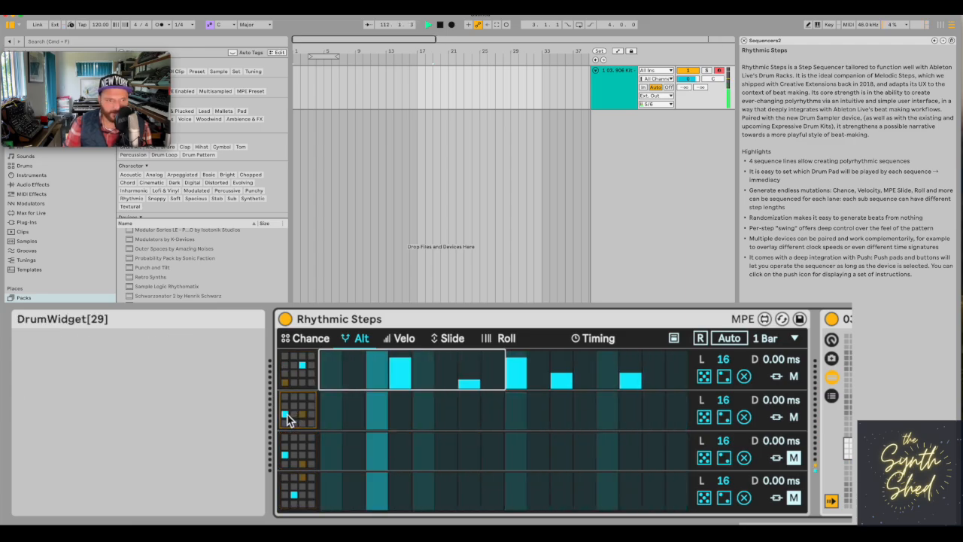
Draw alternate-pad chances on the second lane: high at steps 4 and 15, fairly low at steps 9 and 14.
{"action": "left_click", "coordinate": [400, 414]}
{"action": "left_click", "coordinate": [516, 416]}
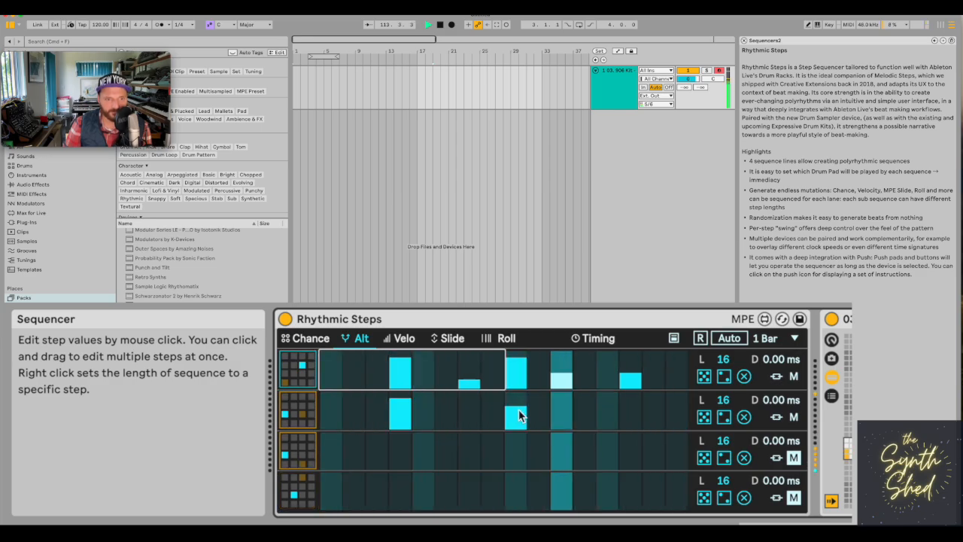
{"action": "mouse_move", "coordinate": [630, 414]}
{"action": "left_mouse_down"}
{"action": "mouse_move", "coordinate": [661, 416]}
{"action": "mouse_move", "coordinate": [658, 403]}
{"action": "left_mouse_up"}
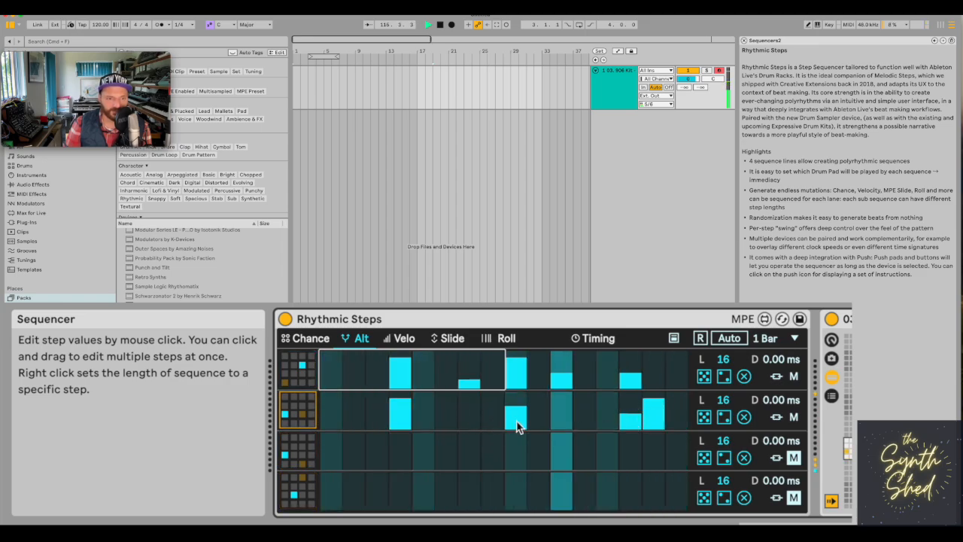
{"action": "left_click_drag", "start_coordinate": [515, 422], "coordinate": [516, 414]}
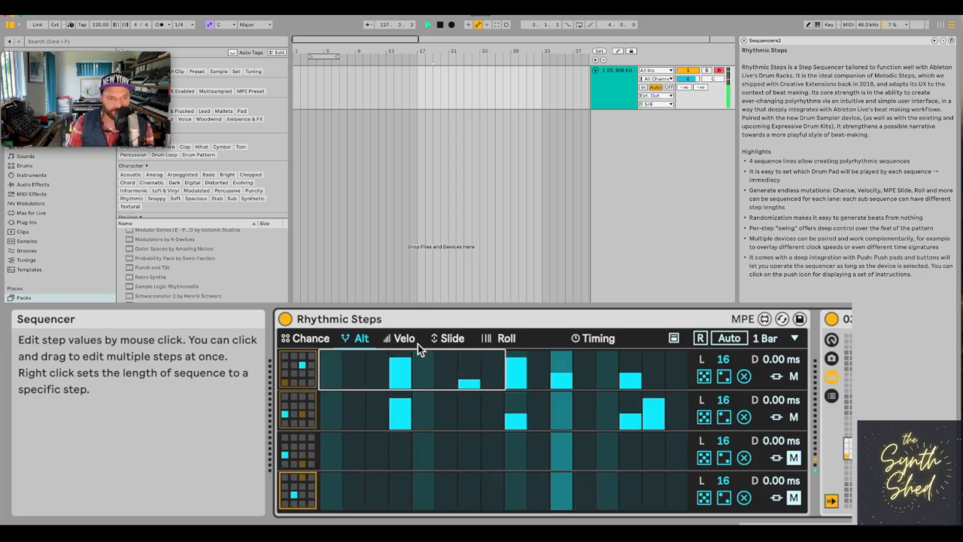
Randomise the velocity values of all four lanes.
{"action": "left_click", "coordinate": [307, 338]}
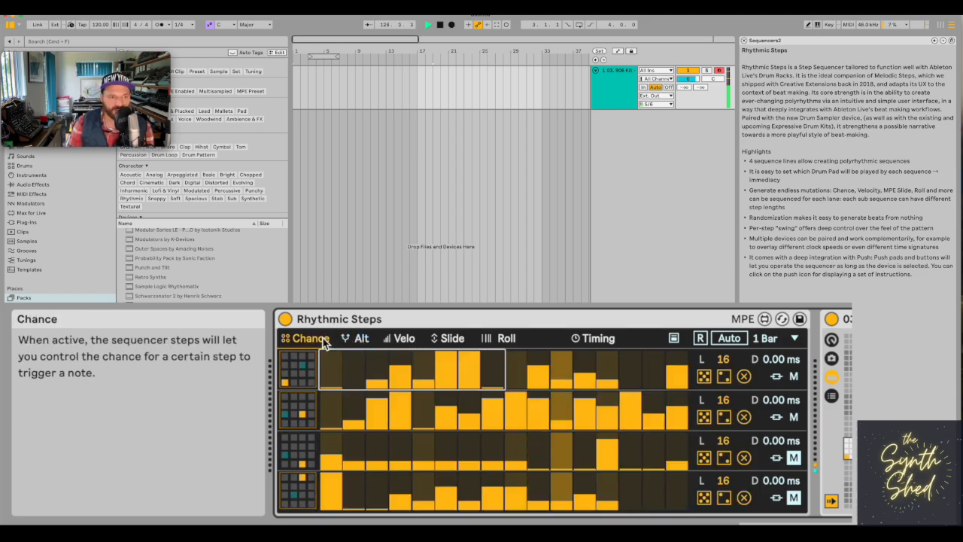
{"action": "left_click", "coordinate": [404, 340]}
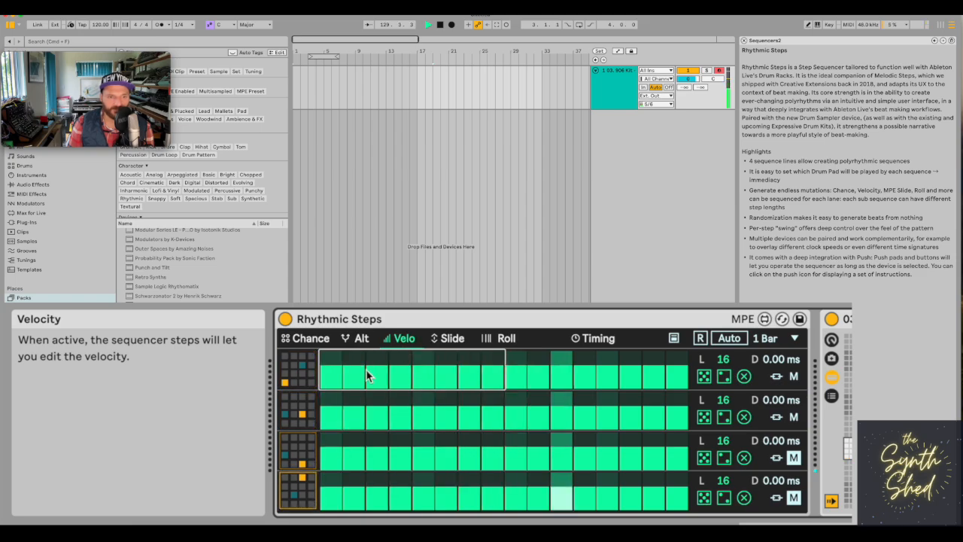
{"action": "left_click", "coordinate": [704, 376]}
{"action": "left_click", "coordinate": [704, 417]}
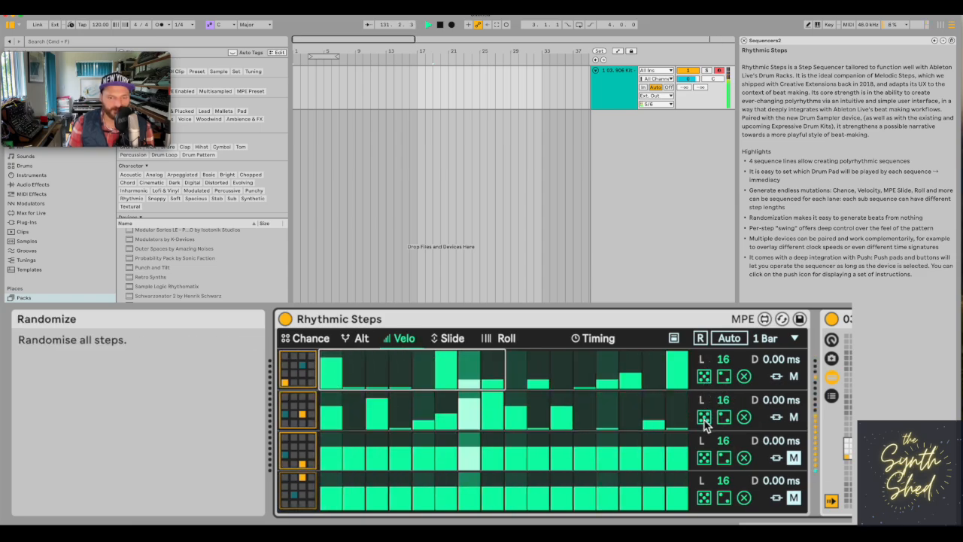
{"action": "left_click", "coordinate": [703, 459]}
View and close the Push instructions, and slightly lower the first lane's velocities at steps 6 and 16.
{"action": "left_click", "coordinate": [674, 339]}
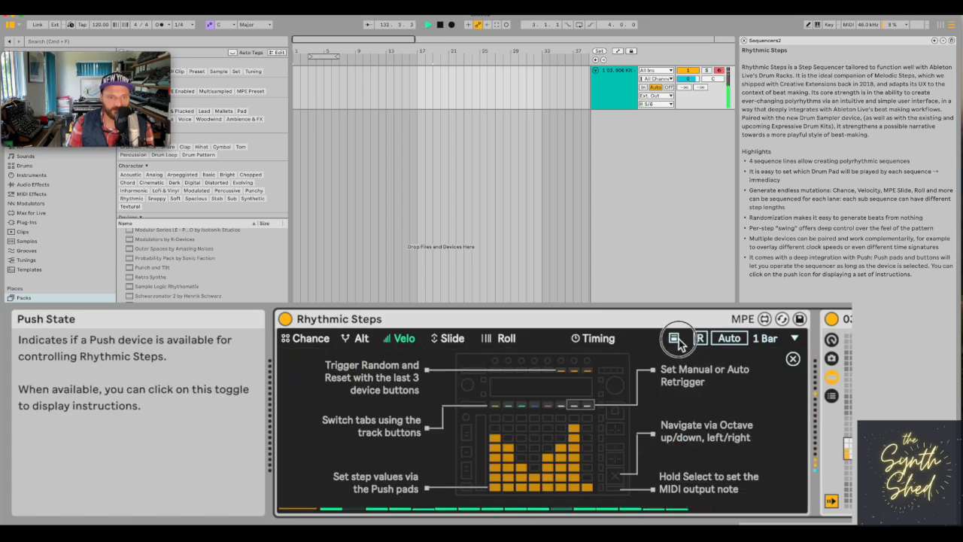
{"action": "left_click", "coordinate": [793, 359]}
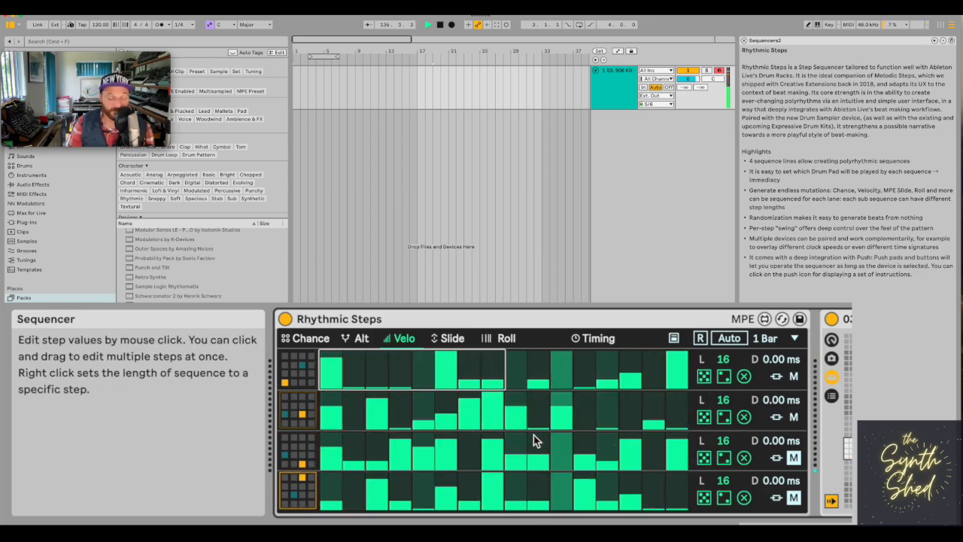
{"action": "left_click", "coordinate": [681, 369]}
{"action": "left_click", "coordinate": [676, 370]}
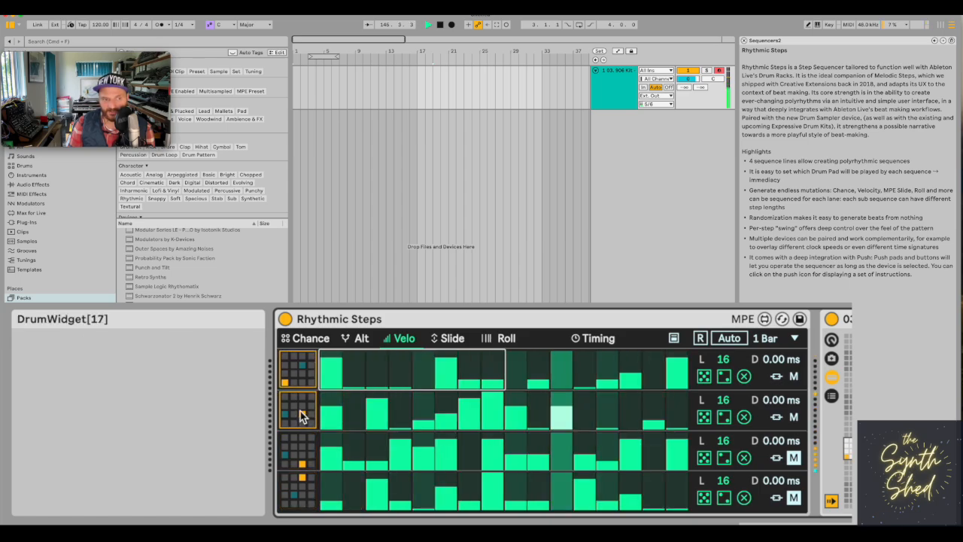
Rework the second lane's alternate-pad chances: clear step 4, keep step 6 minimal, and raise step 7 to medium and step 8 slightly higher.
{"action": "left_click", "coordinate": [325, 341]}
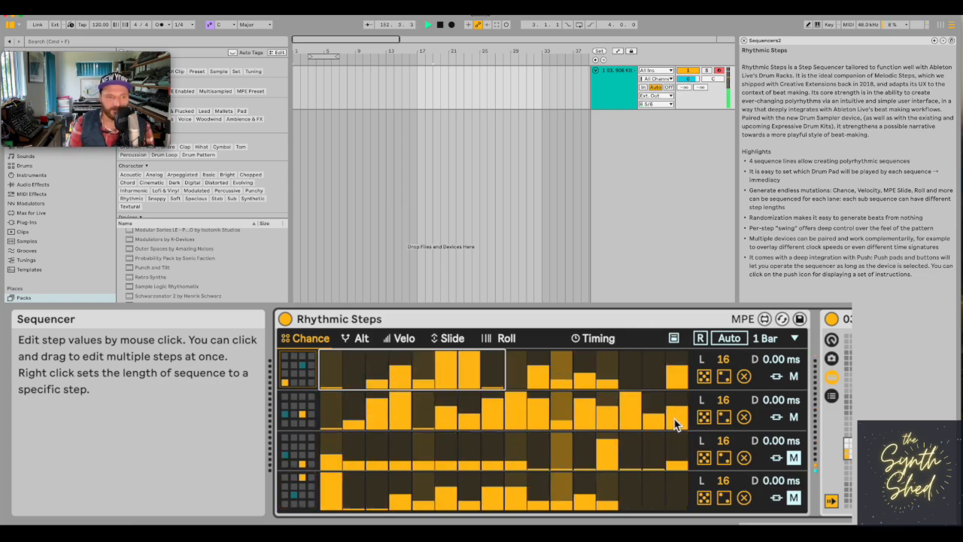
{"action": "left_click", "coordinate": [353, 339]}
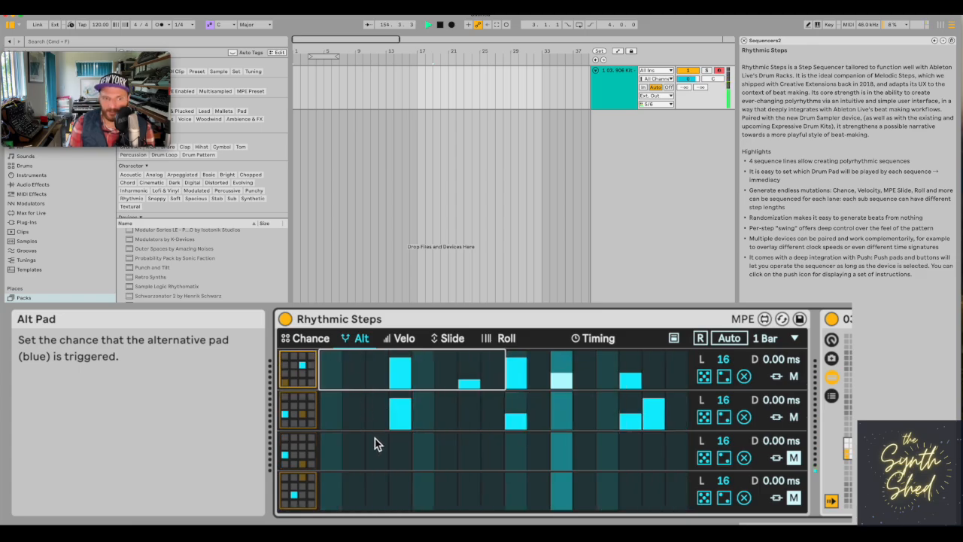
{"action": "left_click", "coordinate": [399, 423]}
{"action": "left_click", "coordinate": [446, 410]}
{"action": "left_click", "coordinate": [471, 411]}
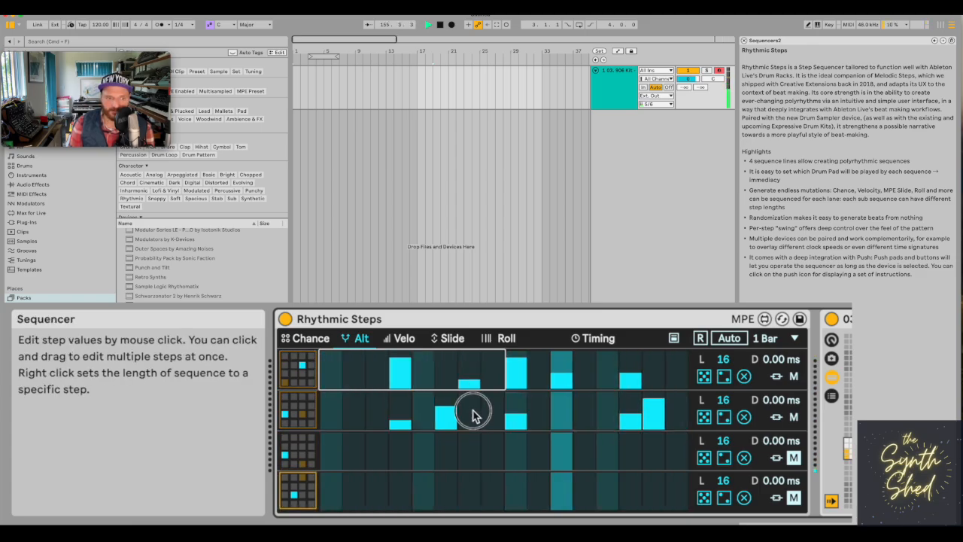
{"action": "left_click", "coordinate": [491, 404]}
{"action": "left_click", "coordinate": [440, 427]}
{"action": "left_click_drag", "start_coordinate": [402, 425], "coordinate": [399, 441]}
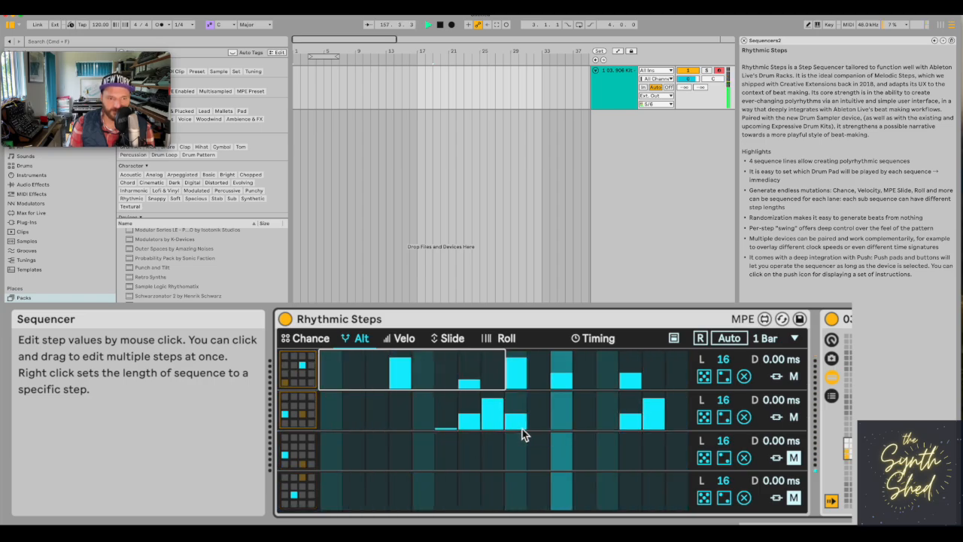
{"action": "left_click", "coordinate": [495, 407]}
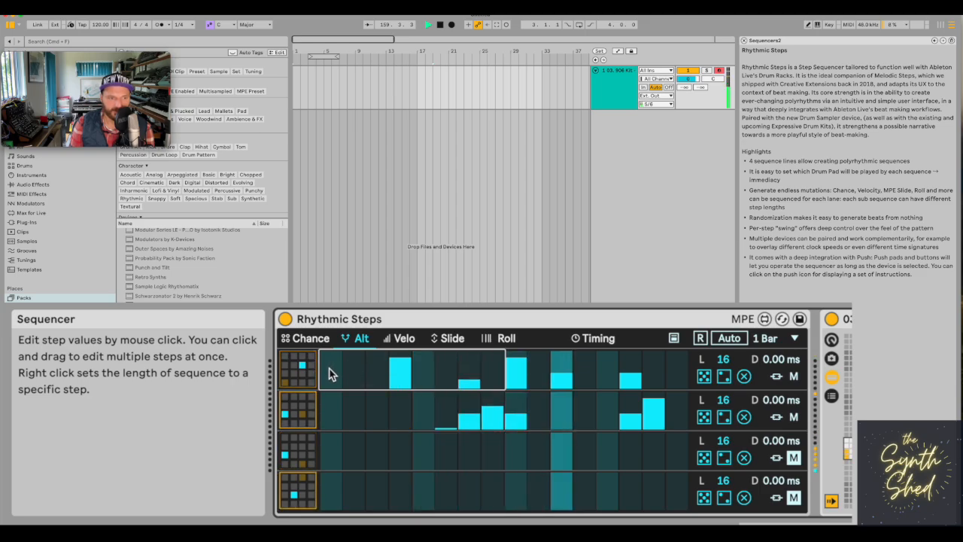
Raise the first lane's chance at step 1 to a high level.
{"action": "left_click", "coordinate": [330, 338]}
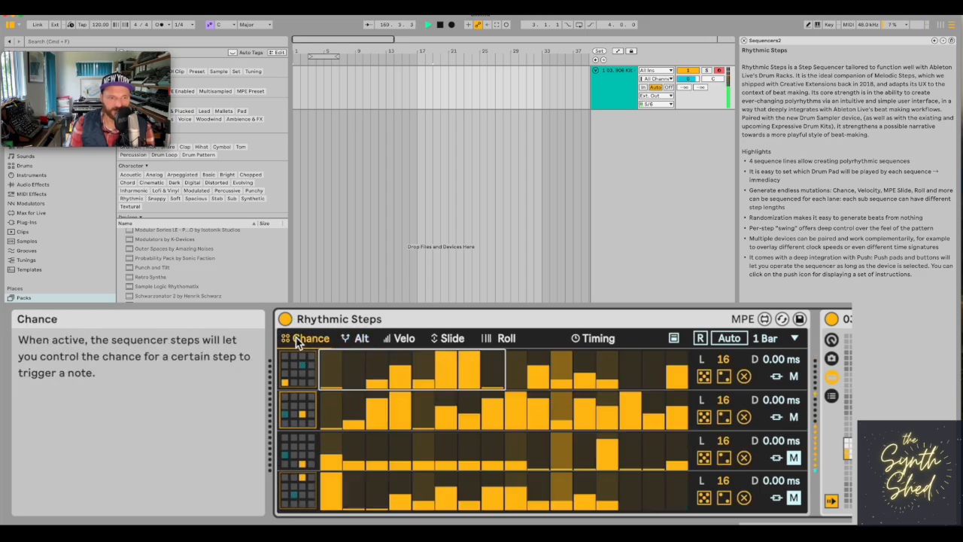
{"action": "mouse_move", "coordinate": [333, 369]}
{"action": "left_mouse_down"}
{"action": "mouse_move", "coordinate": [337, 336]}
{"action": "mouse_move", "coordinate": [332, 362]}
{"action": "left_mouse_up"}
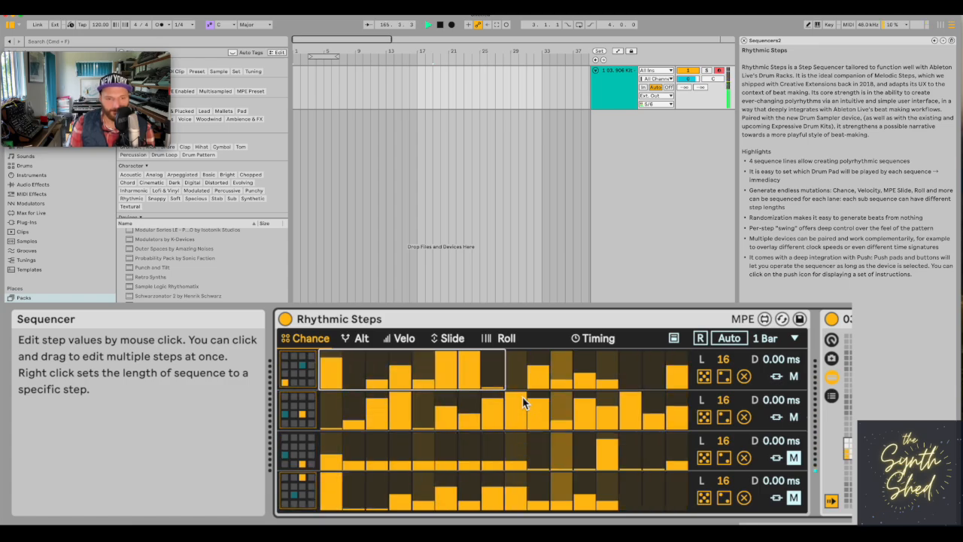
View the Slide and Roll values and try drawing slide amounts on the first lane's steps 6 and 7.
{"action": "left_click", "coordinate": [451, 339]}
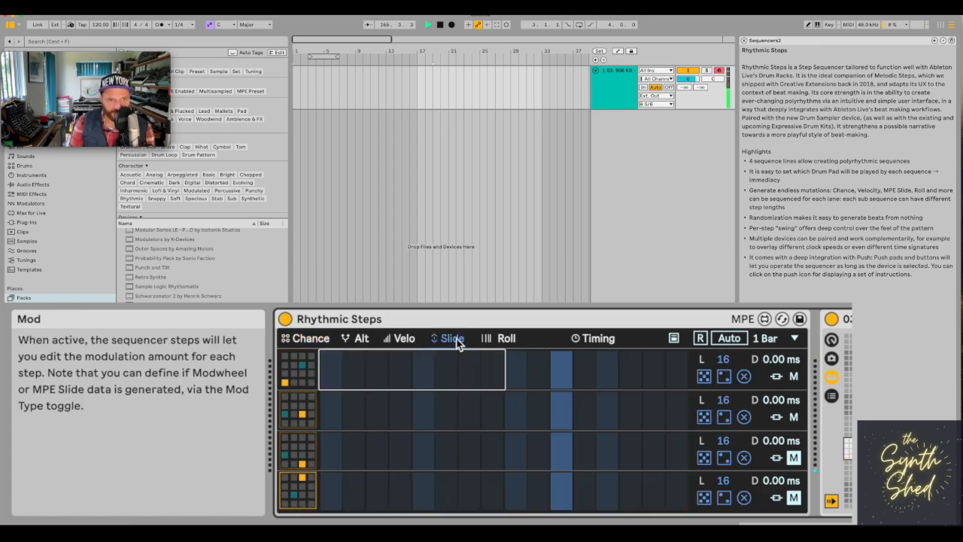
{"action": "left_click", "coordinate": [499, 341]}
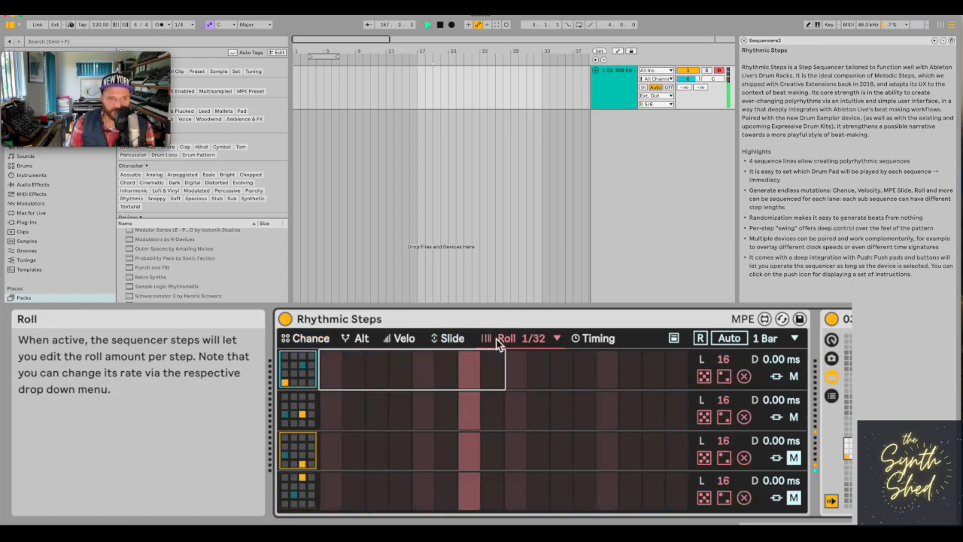
{"action": "left_click", "coordinate": [451, 339]}
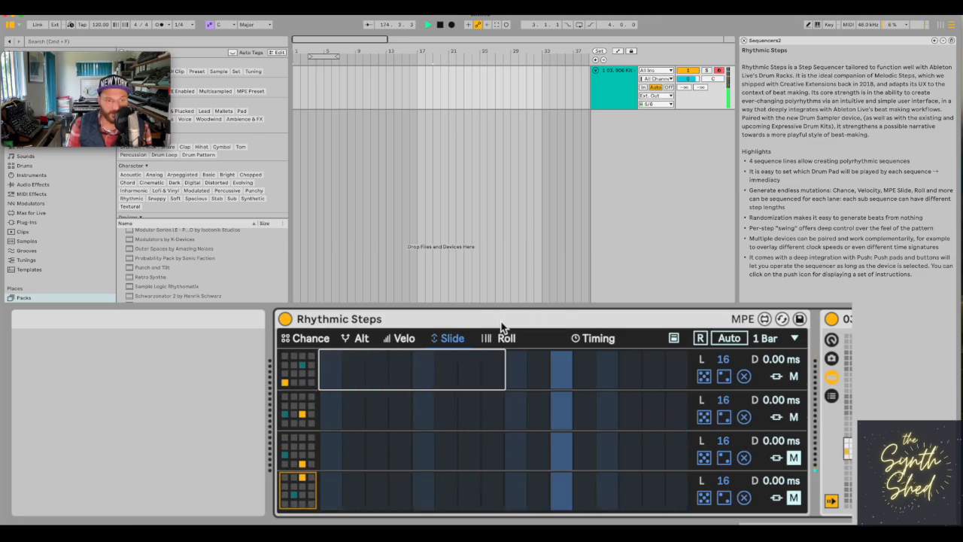
{"action": "mouse_move", "coordinate": [445, 372]}
{"action": "left_mouse_down"}
{"action": "mouse_move", "coordinate": [485, 374]}
{"action": "mouse_move", "coordinate": [432, 381]}
{"action": "mouse_move", "coordinate": [497, 394]}
{"action": "mouse_move", "coordinate": [420, 386]}
{"action": "mouse_move", "coordinate": [477, 393]}
{"action": "left_mouse_up"}
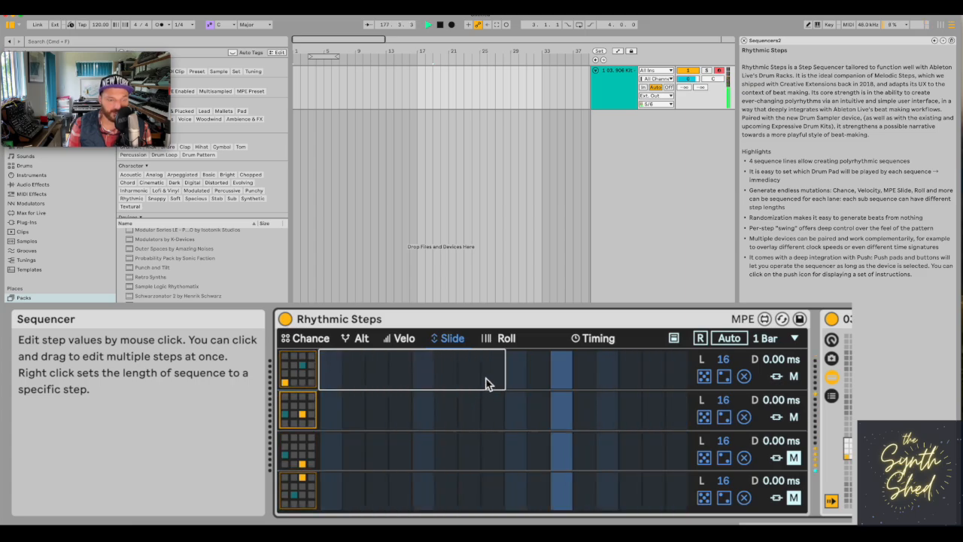
Unmute the third lane and draw medium 1/32 rolls on steps 7 to 12, minimal on 13 and 14, and low on 15 and 16.
{"action": "left_click", "coordinate": [508, 338]}
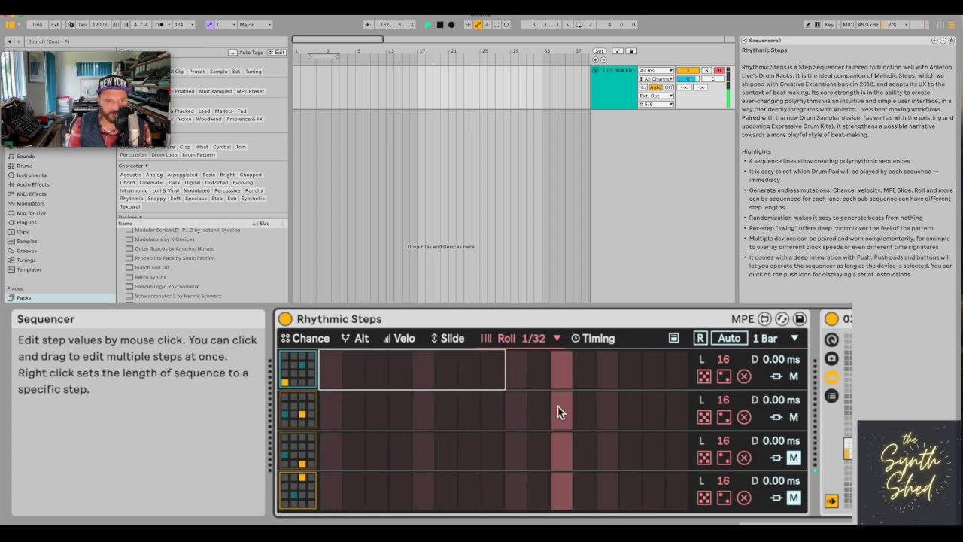
{"action": "left_click", "coordinate": [793, 459]}
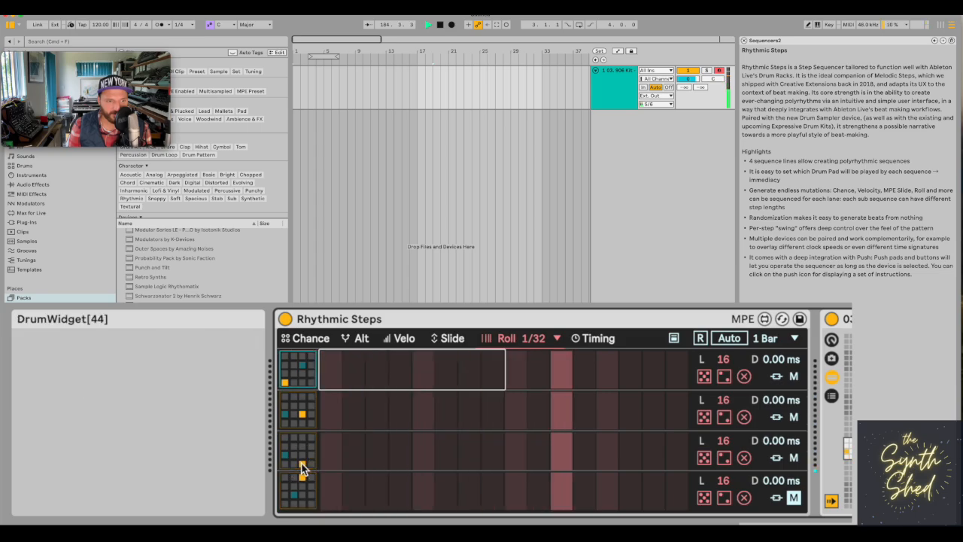
{"action": "left_click_drag", "start_coordinate": [467, 457], "coordinate": [672, 458]}
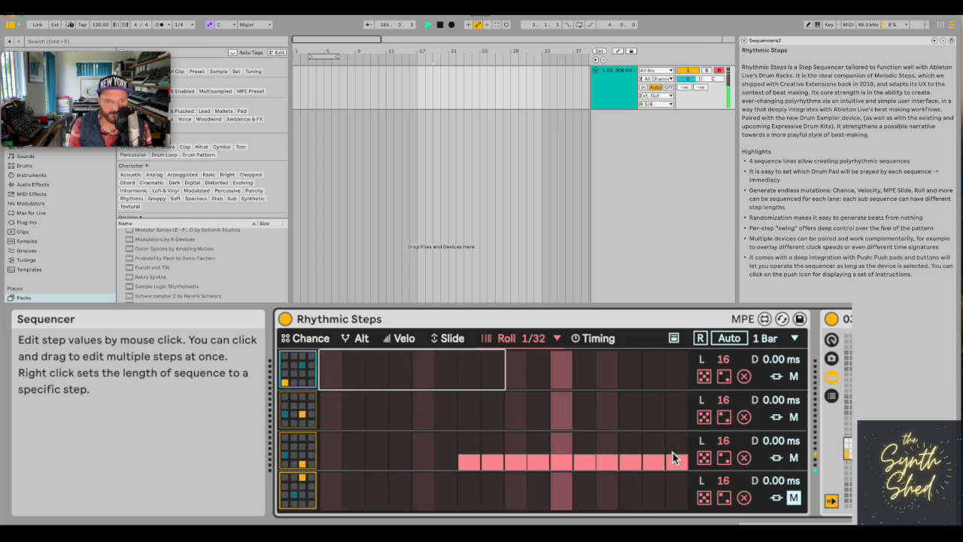
{"action": "left_click_drag", "start_coordinate": [675, 465], "coordinate": [601, 470]}
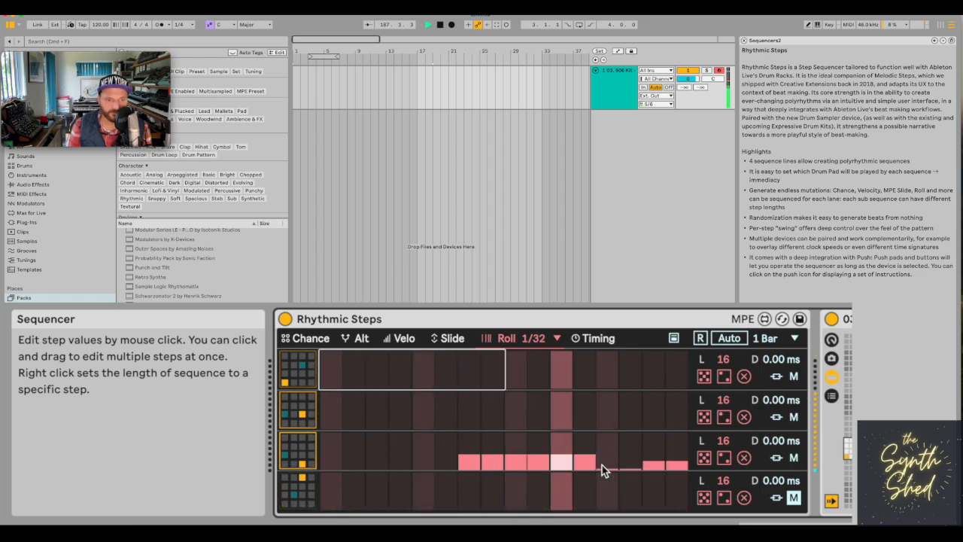
Refine the third lane's rolls: minimal on step 7, cleared on steps 8, 9 and 11, and maximum on step 12.
{"action": "left_click", "coordinate": [468, 465]}
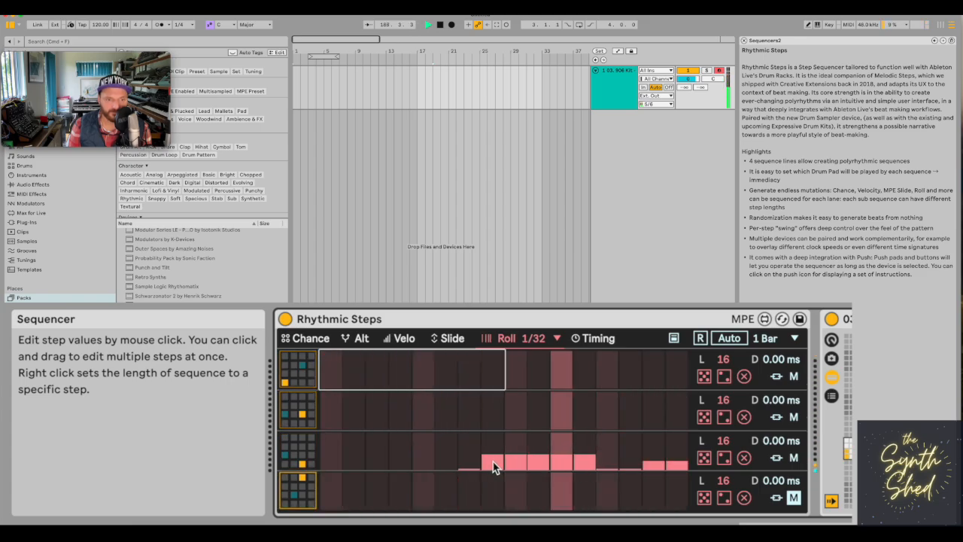
{"action": "left_click", "coordinate": [493, 466]}
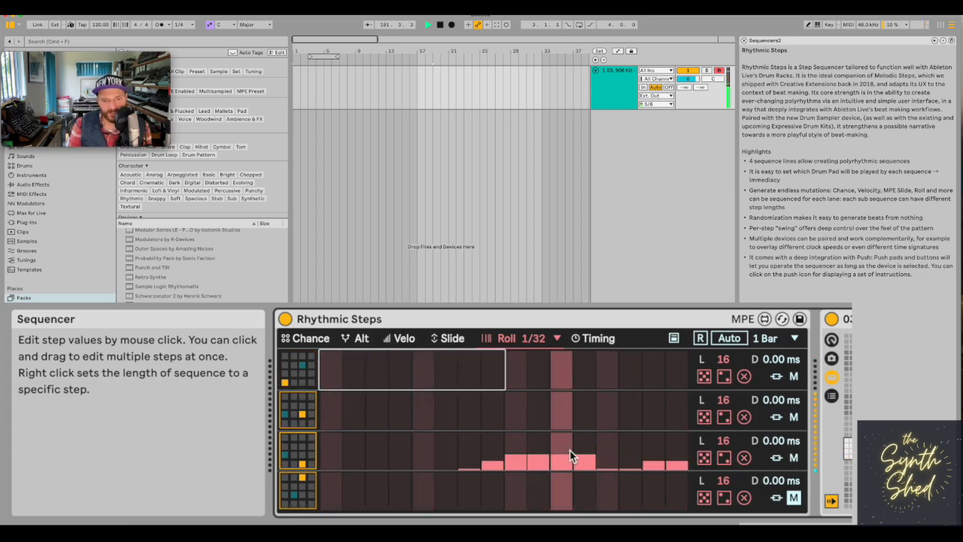
{"action": "left_click", "coordinate": [569, 453]}
{"action": "mouse_move", "coordinate": [569, 454]}
{"action": "left_mouse_down"}
{"action": "mouse_move", "coordinate": [568, 441]}
{"action": "mouse_move", "coordinate": [559, 468]}
{"action": "mouse_move", "coordinate": [518, 462]}
{"action": "left_mouse_up"}
{"action": "left_click", "coordinate": [495, 470]}
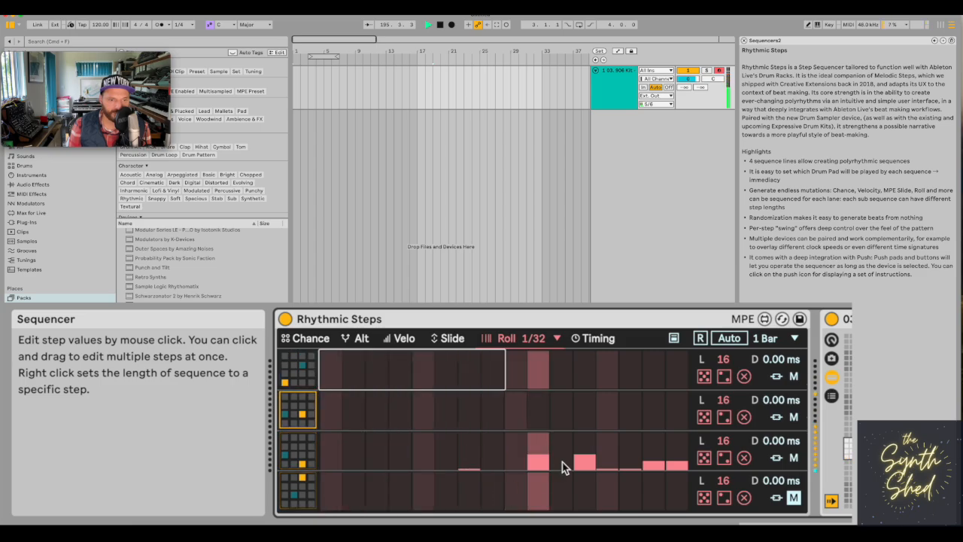
{"action": "left_click_drag", "start_coordinate": [583, 467], "coordinate": [583, 406]}
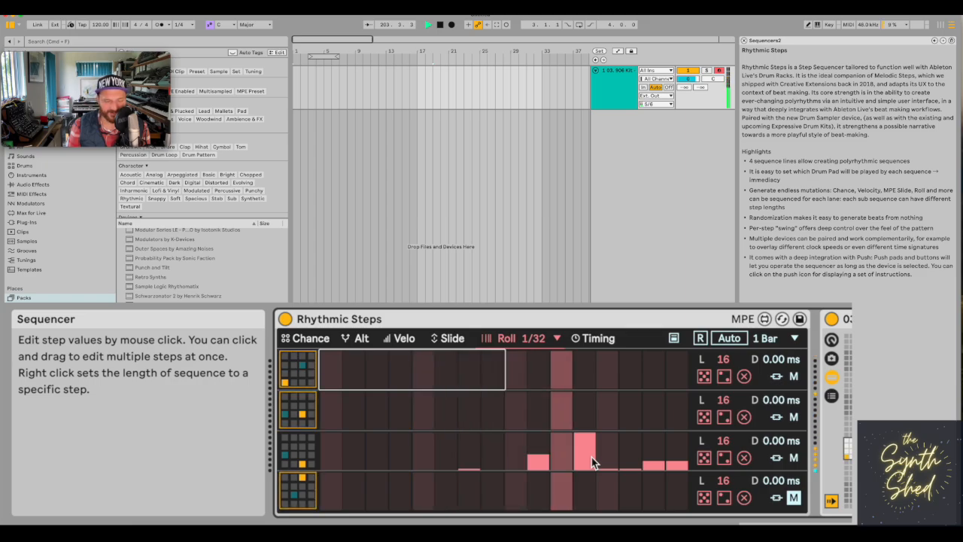
Try clock speeds from 50% up to 200% in the timing settings, and set the speed back to 100%.
{"action": "left_click", "coordinate": [608, 342]}
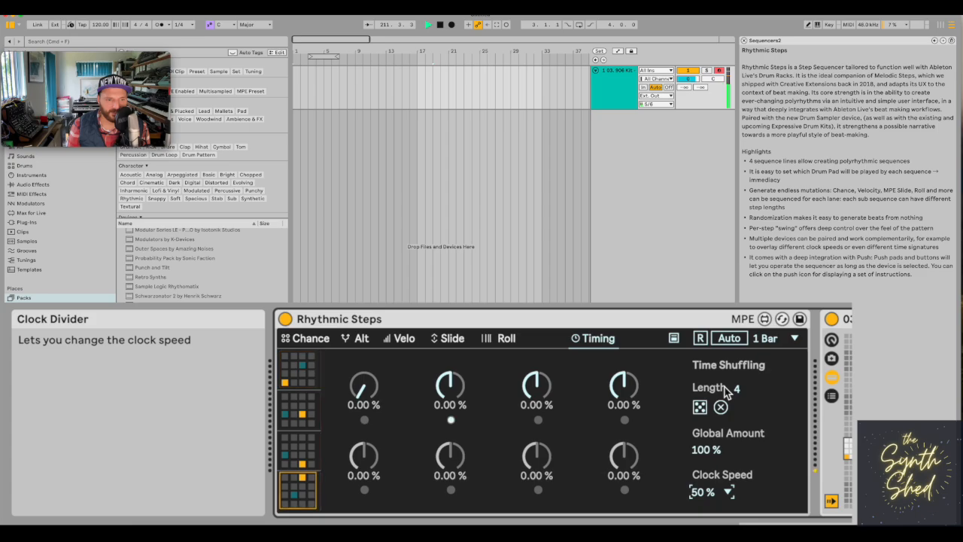
{"action": "left_click", "coordinate": [728, 493]}
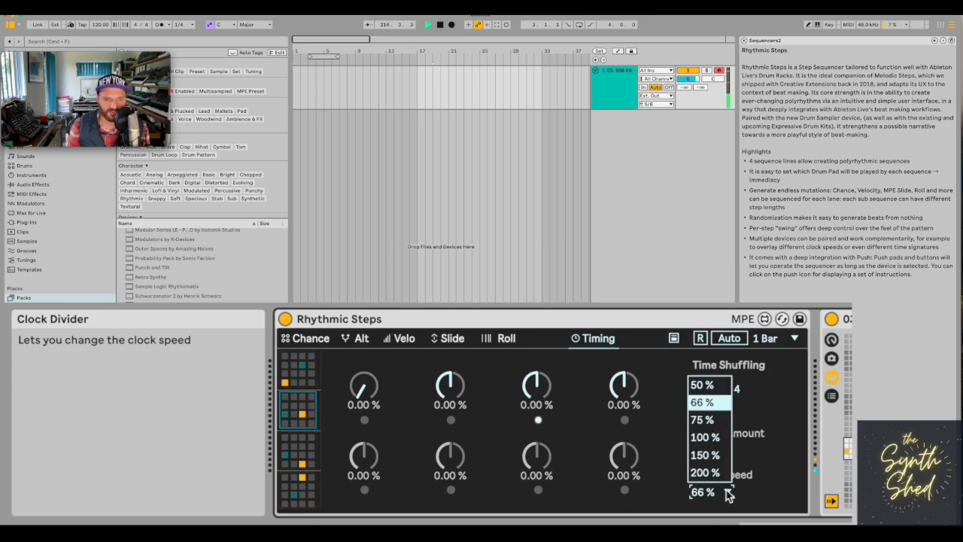
{"action": "left_click", "coordinate": [725, 421]}
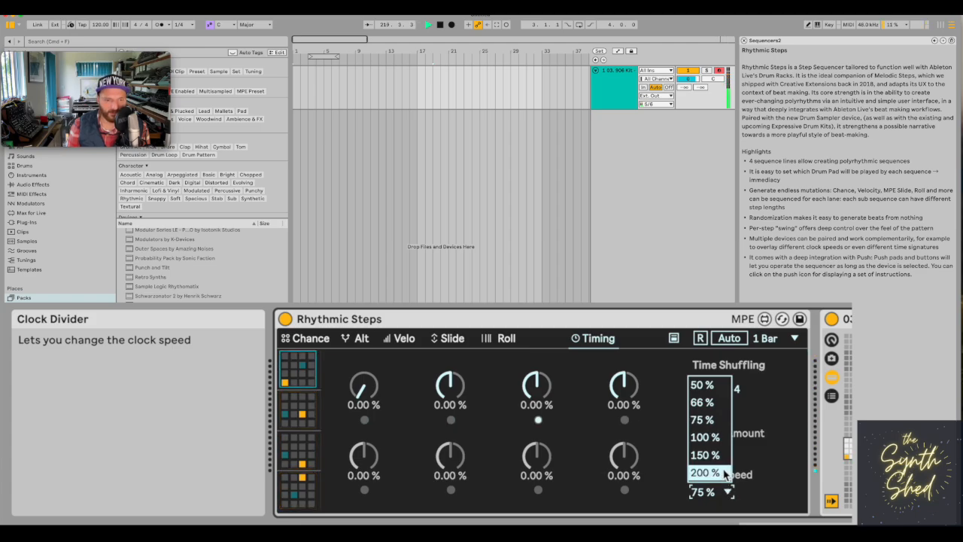
{"action": "left_click", "coordinate": [719, 454]}
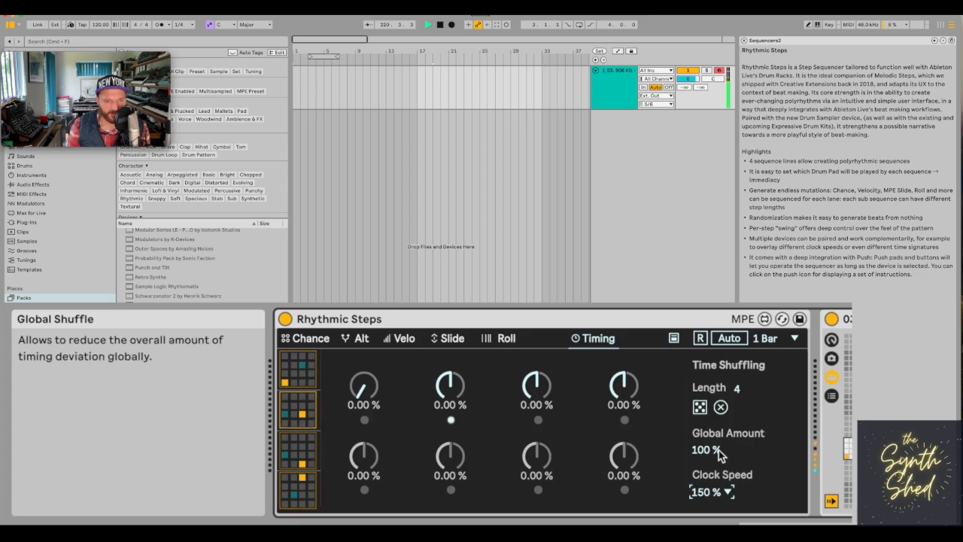
{"action": "left_click", "coordinate": [724, 493]}
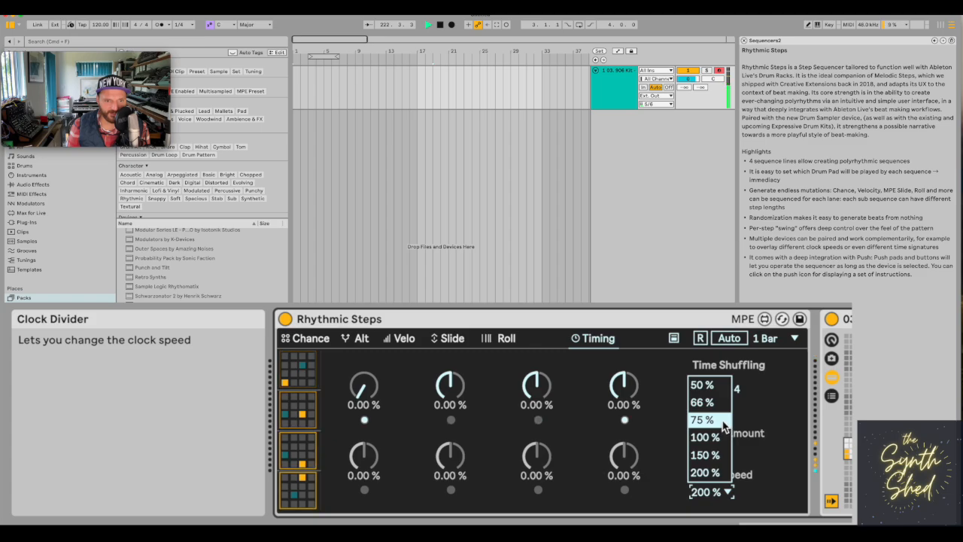
{"action": "left_click", "coordinate": [727, 493]}
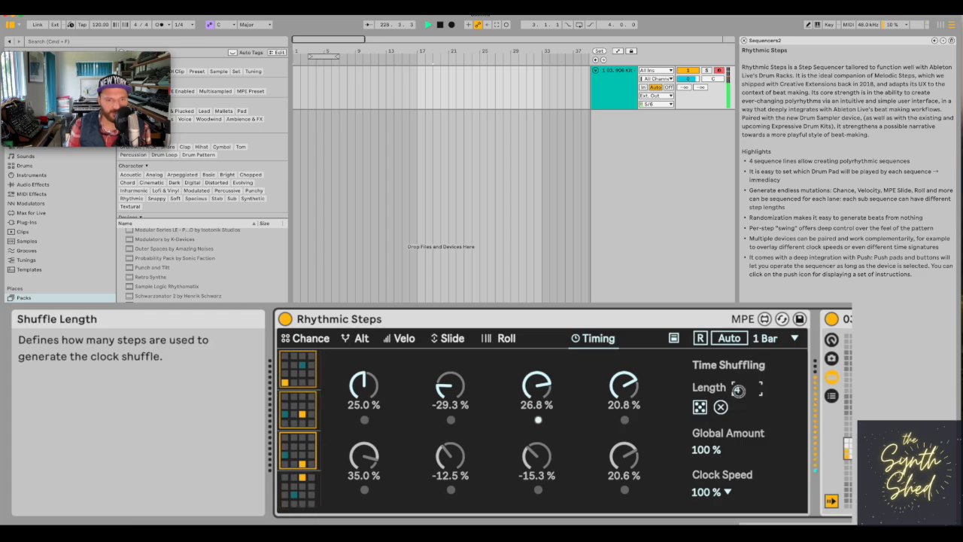
Set the time shuffling length to 8 steps and randomise the shuffle amounts, checking the Chance lanes in between.
{"action": "left_click", "coordinate": [739, 390]}
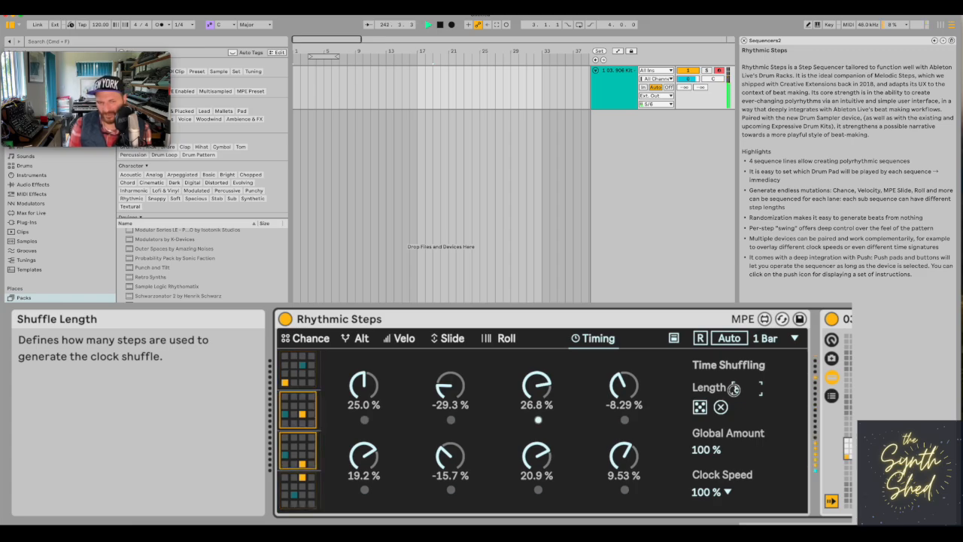
{"action": "left_click", "coordinate": [312, 340]}
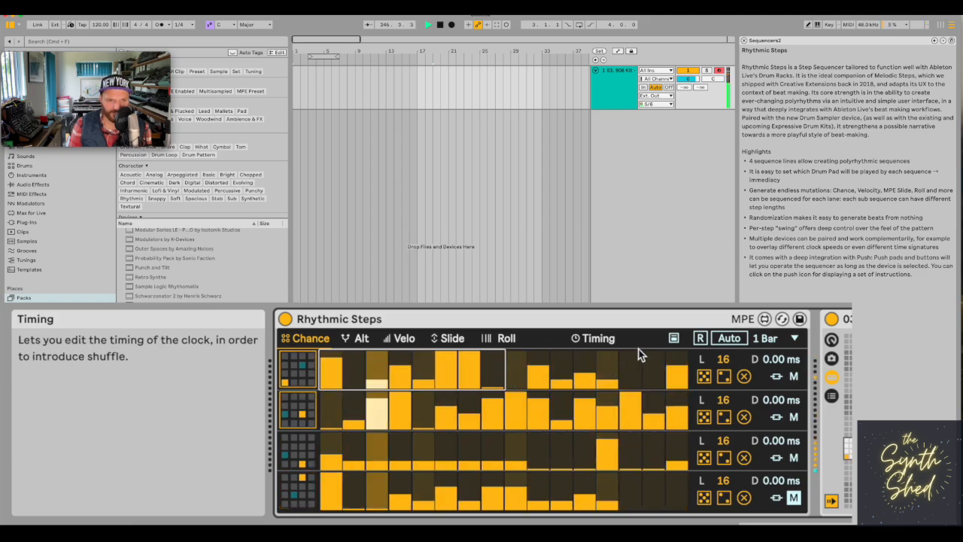
{"action": "left_click", "coordinate": [602, 339]}
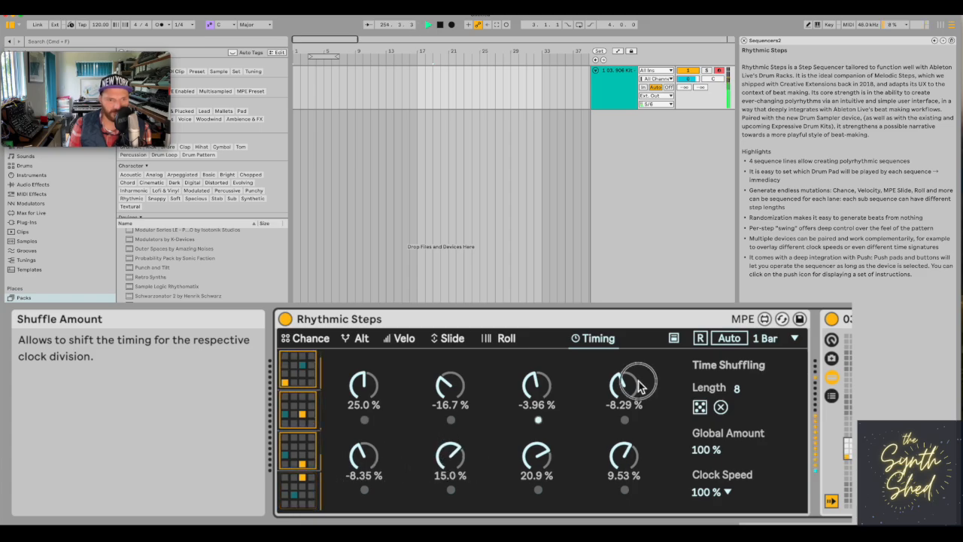
Zero the fourth shuffle amount and reset all the shuffle amounts.
{"action": "left_click_drag", "start_coordinate": [628, 370], "coordinate": [629, 353]}
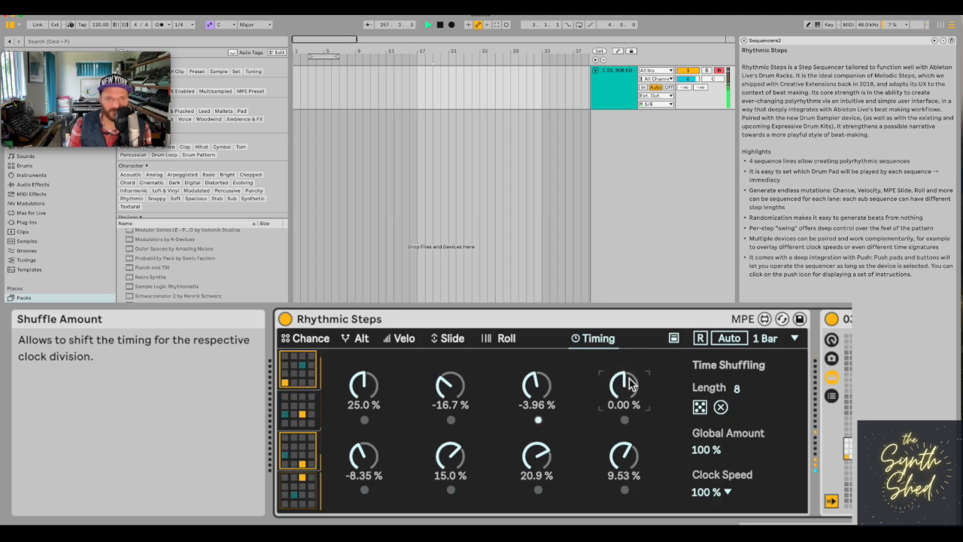
{"action": "left_click_drag", "start_coordinate": [549, 391], "coordinate": [549, 389]}
{"action": "left_click", "coordinate": [721, 407]}
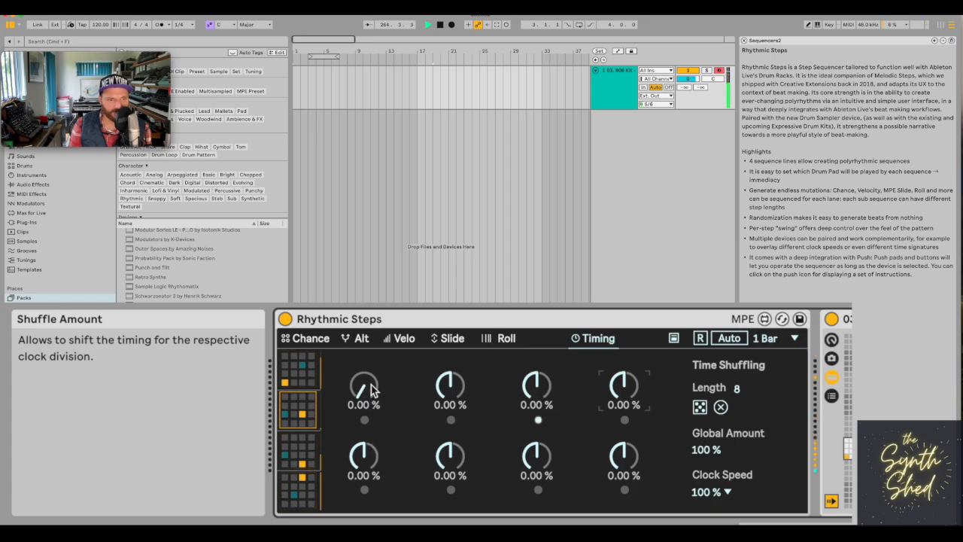
Try raising the first shuffle amount to about 43% and bring it back to 0%.
{"action": "left_click_drag", "start_coordinate": [370, 389], "coordinate": [367, 332]}
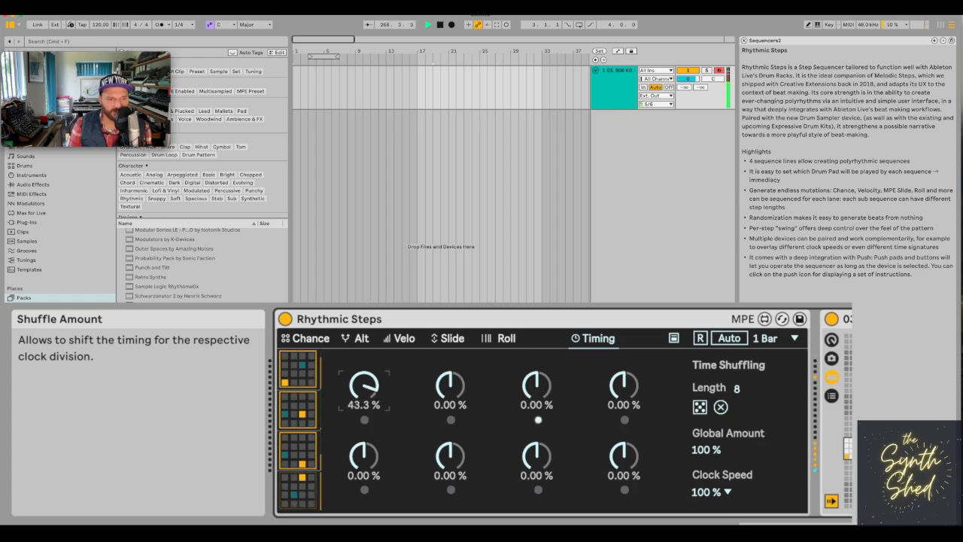
{"action": "left_click_drag", "start_coordinate": [366, 322], "coordinate": [372, 385]}
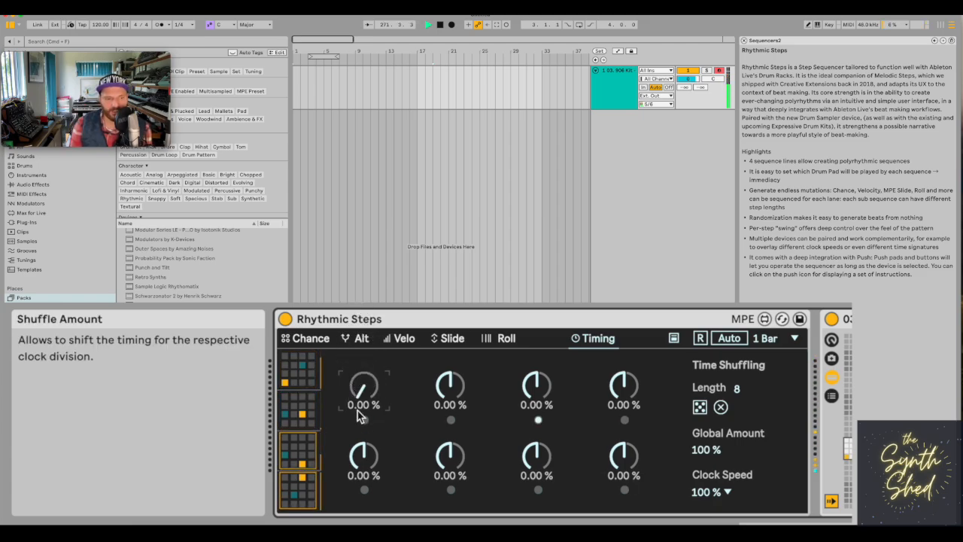
{"action": "mouse_move", "coordinate": [365, 385]}
{"action": "left_mouse_down"}
{"action": "mouse_move", "coordinate": [364, 317]}
{"action": "mouse_move", "coordinate": [359, 398]}
{"action": "left_mouse_up"}
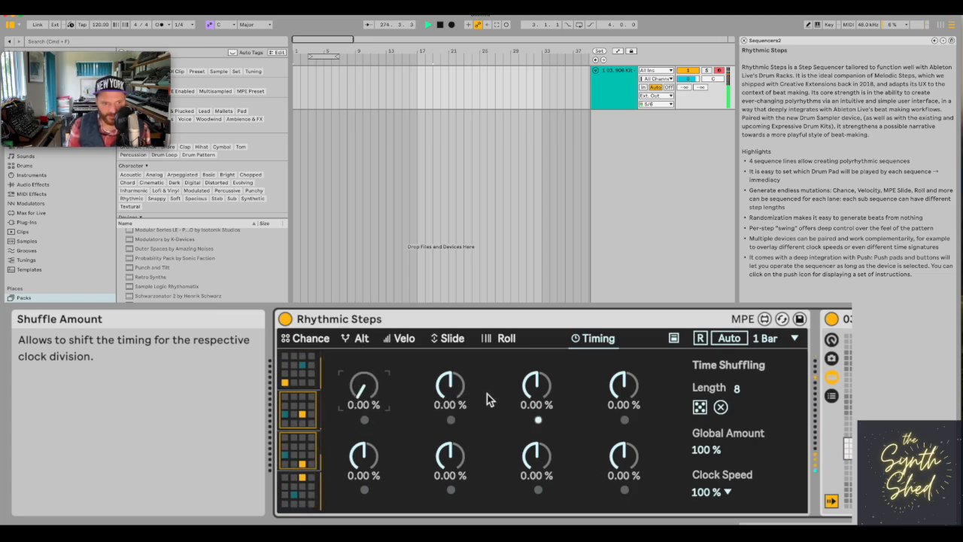
Set the second, third, fourth and seventh shuffle amounts to about -11.4%, 18.1%, -17.3% and 22.8%, and return to the Chance lanes.
{"action": "mouse_move", "coordinate": [457, 397]}
{"action": "left_mouse_down"}
{"action": "mouse_move", "coordinate": [456, 407]}
{"action": "mouse_move", "coordinate": [455, 365]}
{"action": "mouse_move", "coordinate": [450, 396]}
{"action": "left_mouse_up"}
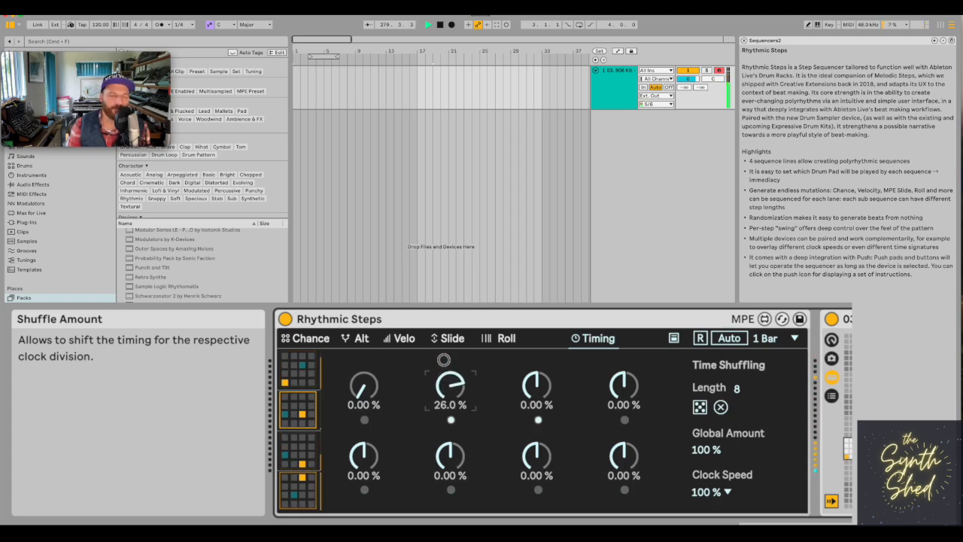
{"action": "left_click_drag", "start_coordinate": [444, 367], "coordinate": [443, 437]}
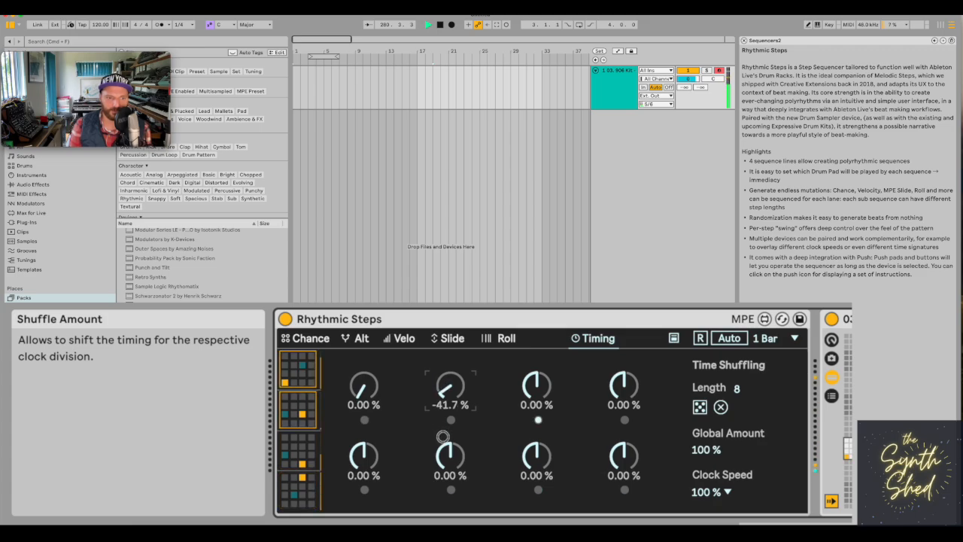
{"action": "left_click_drag", "start_coordinate": [427, 401], "coordinate": [424, 372]}
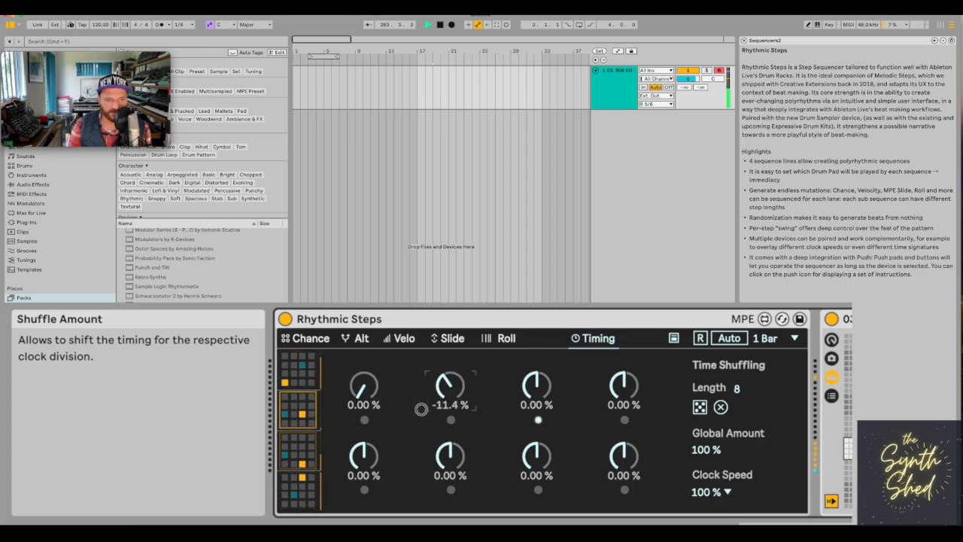
{"action": "left_click_drag", "start_coordinate": [535, 378], "coordinate": [531, 369]}
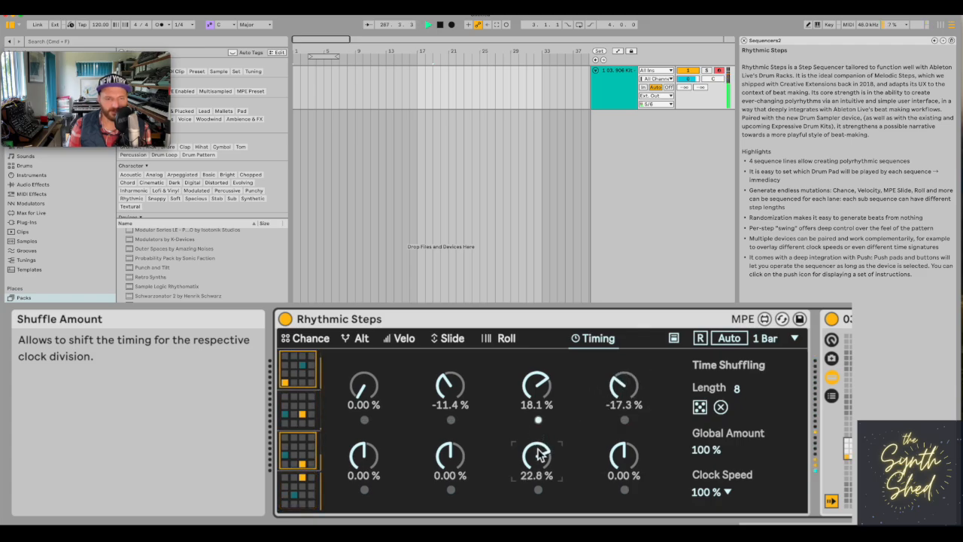
{"action": "left_click", "coordinate": [320, 339]}
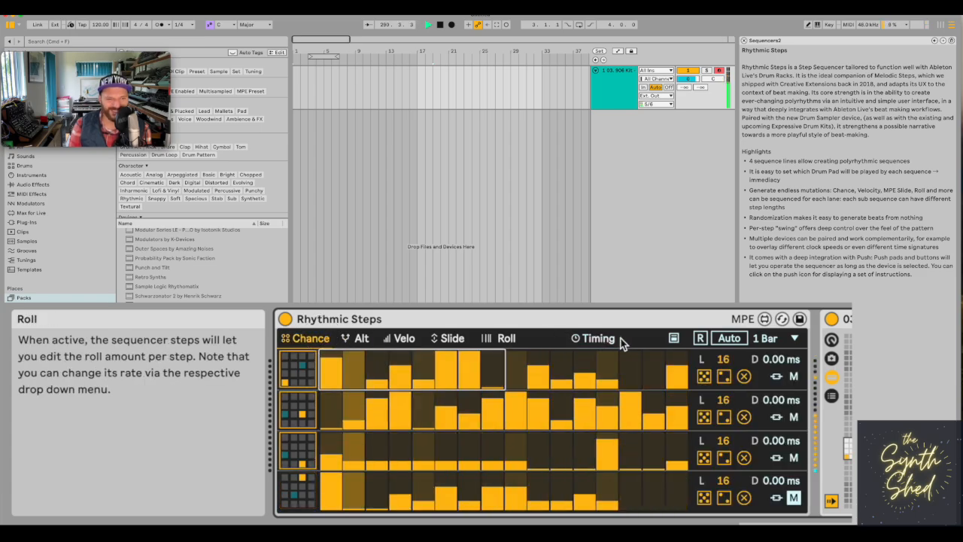
Shorten the Chance sequence lengths to 8 steps on the first lane, 7 on the third and 11 on the fourth.
{"action": "left_click", "coordinate": [586, 338]}
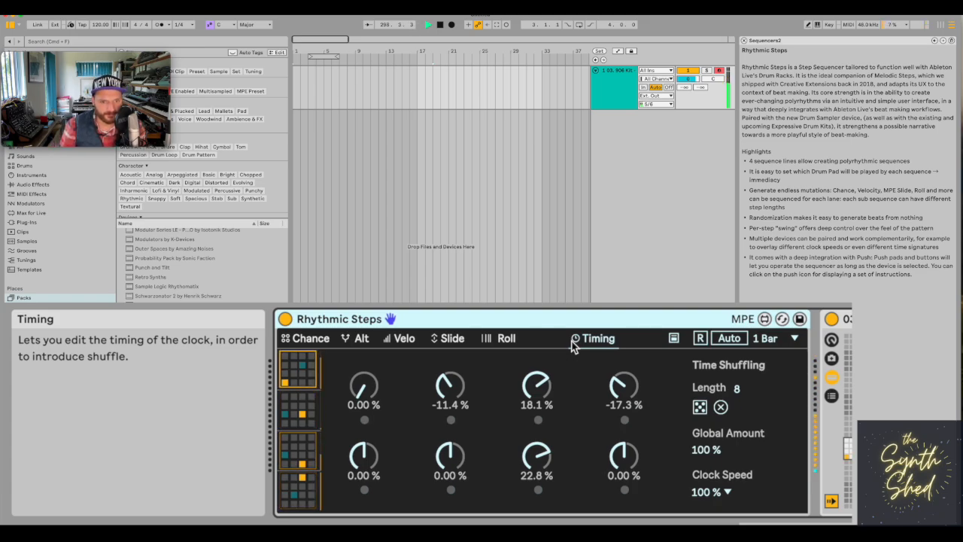
{"action": "left_click", "coordinate": [309, 339]}
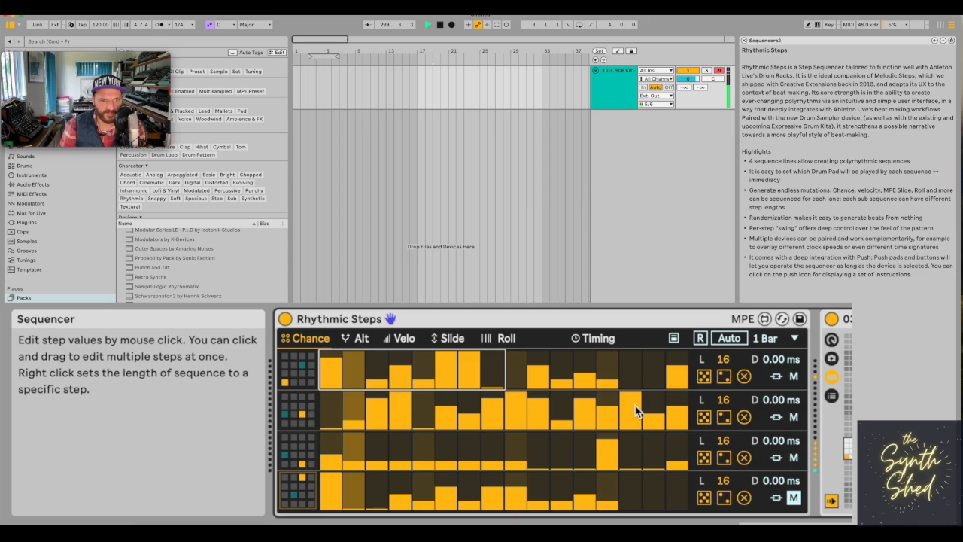
{"action": "left_click", "coordinate": [724, 361]}
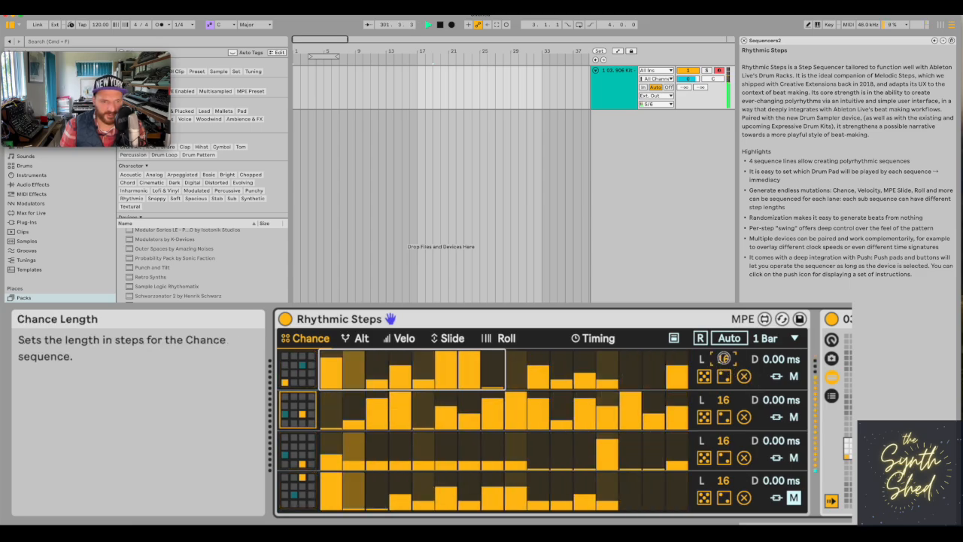
{"action": "left_click_drag", "start_coordinate": [724, 361], "coordinate": [720, 518]}
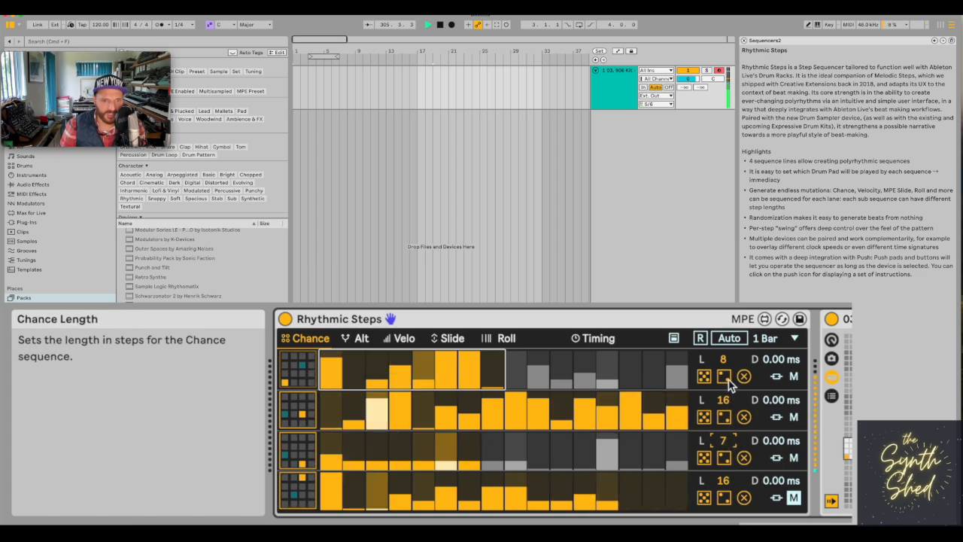
{"action": "left_click_drag", "start_coordinate": [722, 481], "coordinate": [721, 521]}
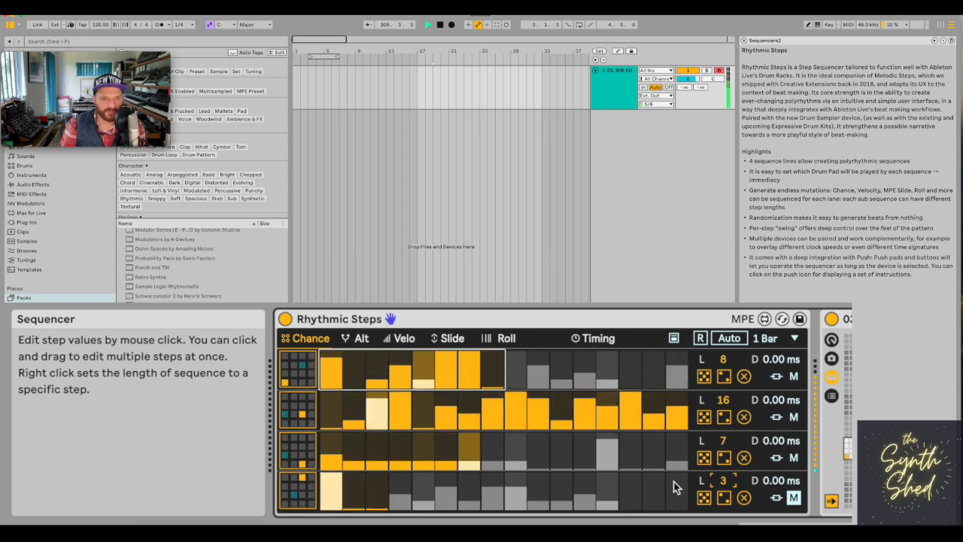
{"action": "left_click_drag", "start_coordinate": [730, 481], "coordinate": [729, 416]}
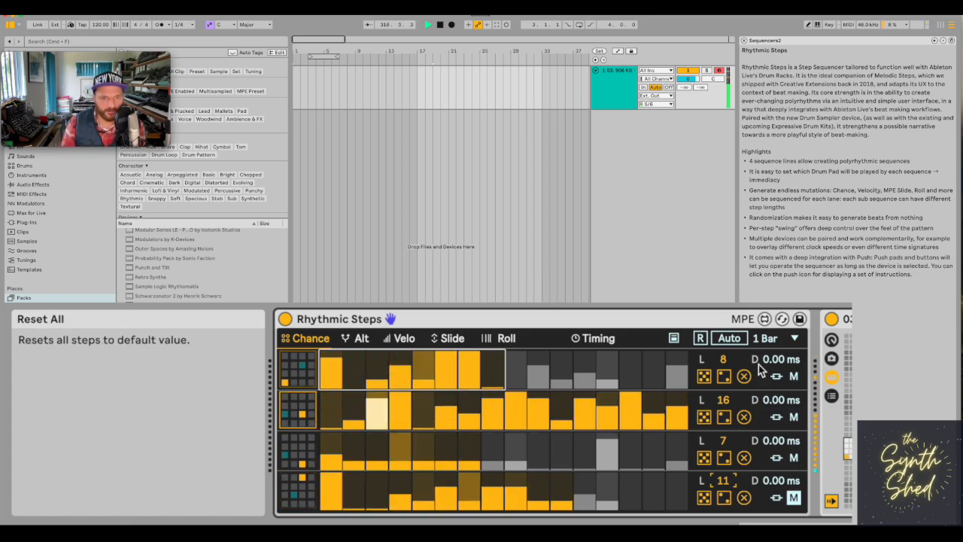
Resync the sequences and turn on Auto Retrigger with an interval of 2 bars.
{"action": "left_click", "coordinate": [701, 340]}
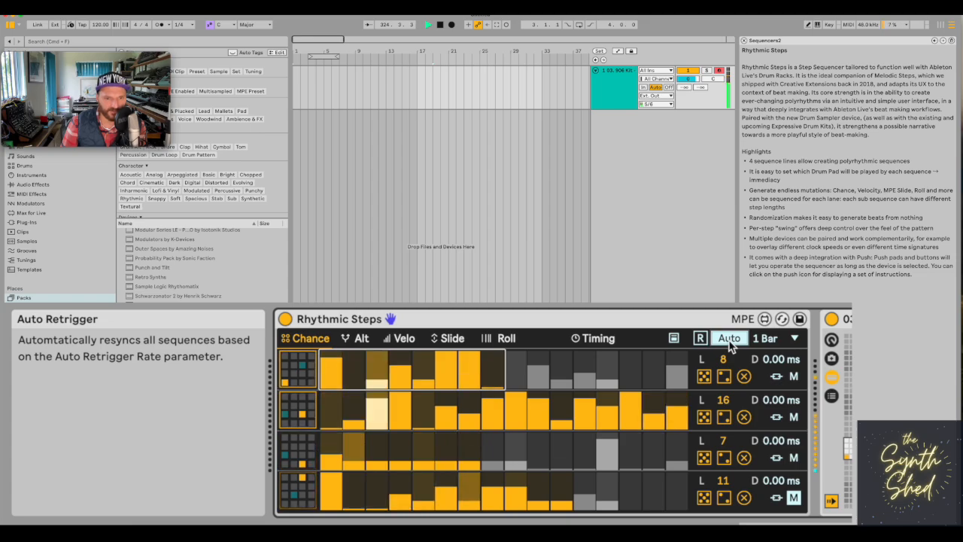
{"action": "left_click", "coordinate": [767, 339]}
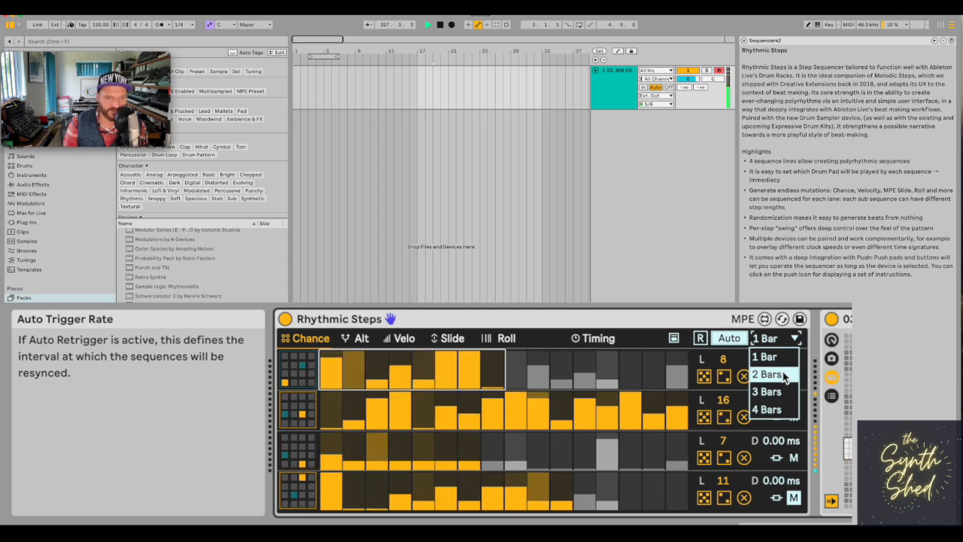
{"action": "left_click", "coordinate": [783, 375]}
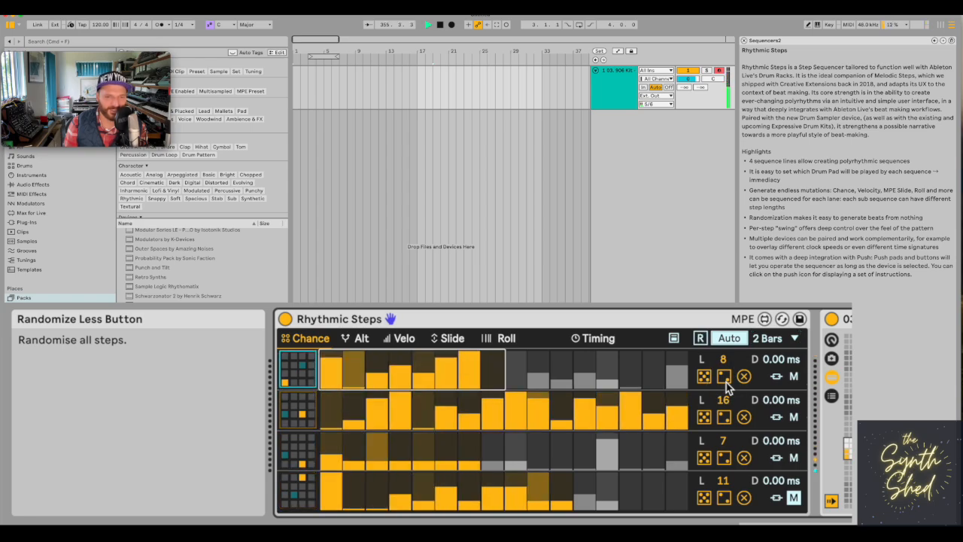
Lightly randomise the step chances of the second, third and fourth lanes.
{"action": "left_click", "coordinate": [724, 418]}
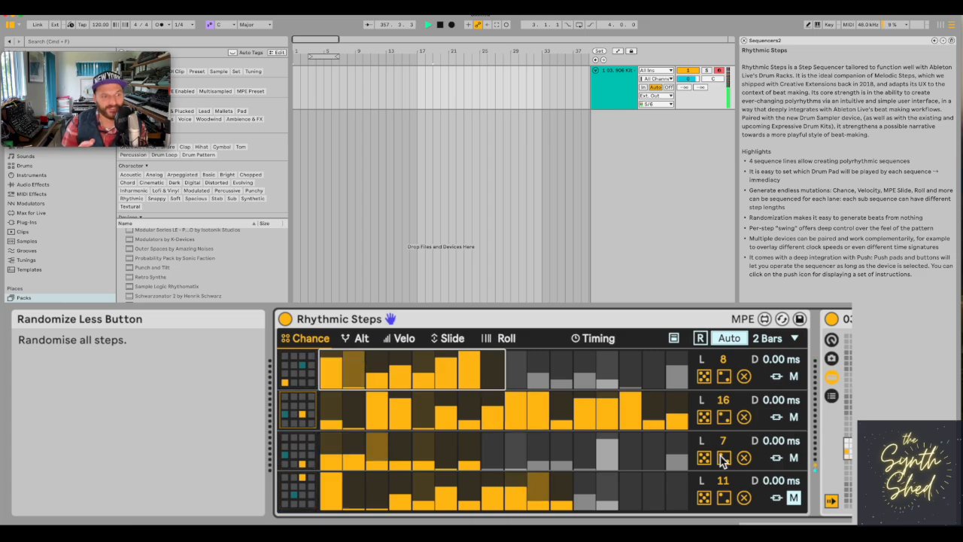
{"action": "left_click", "coordinate": [728, 499]}
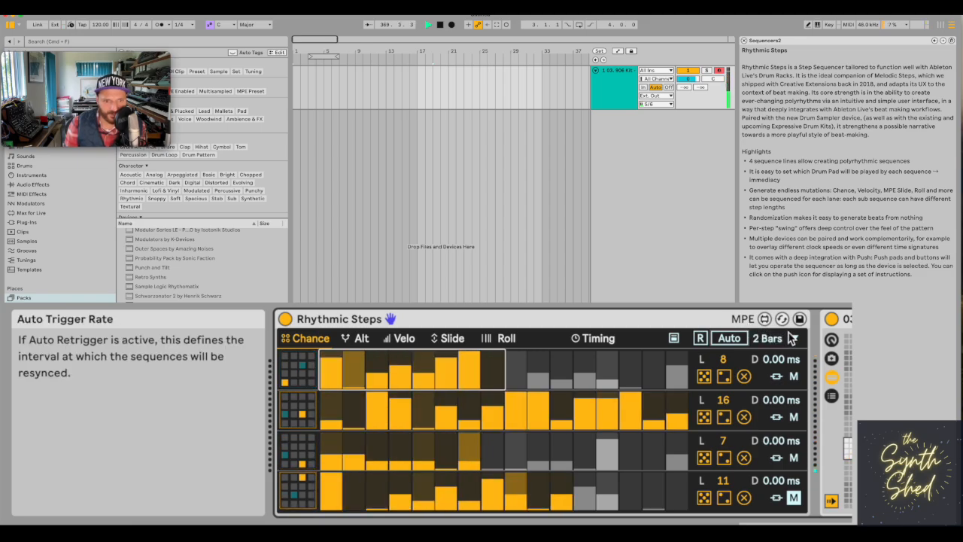
Display the Push control instructions for the sequencer and stop playback.
{"action": "left_click", "coordinate": [674, 340]}
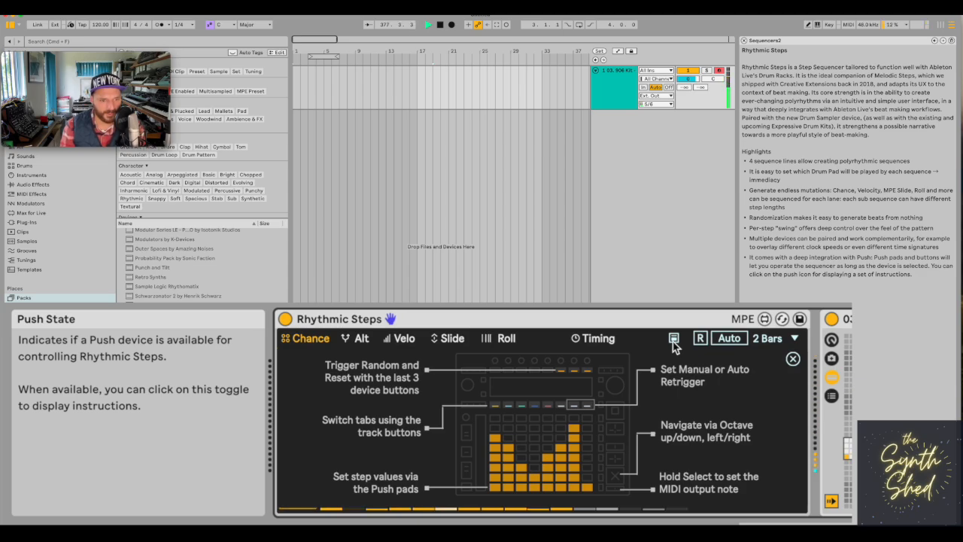
{"action": "key", "text": "space"}
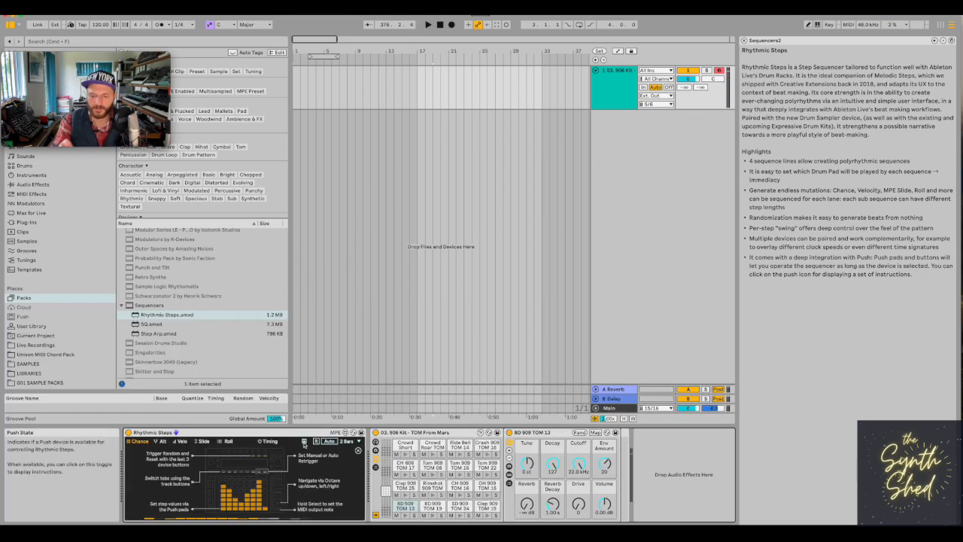